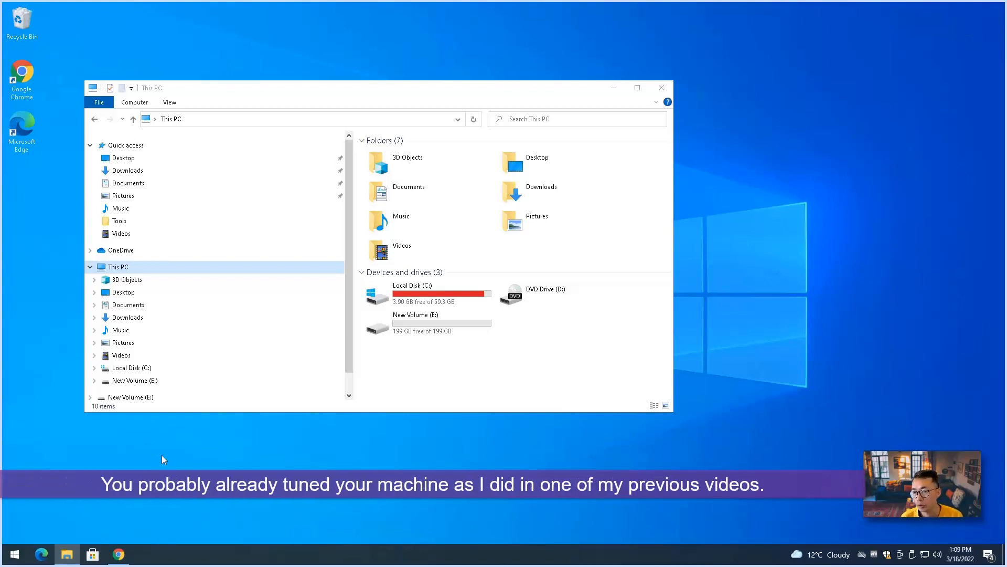
- Bring up the browser's Windows performance video, return to the This PC window and select Local Disk (C:)
key("alt+Tab")
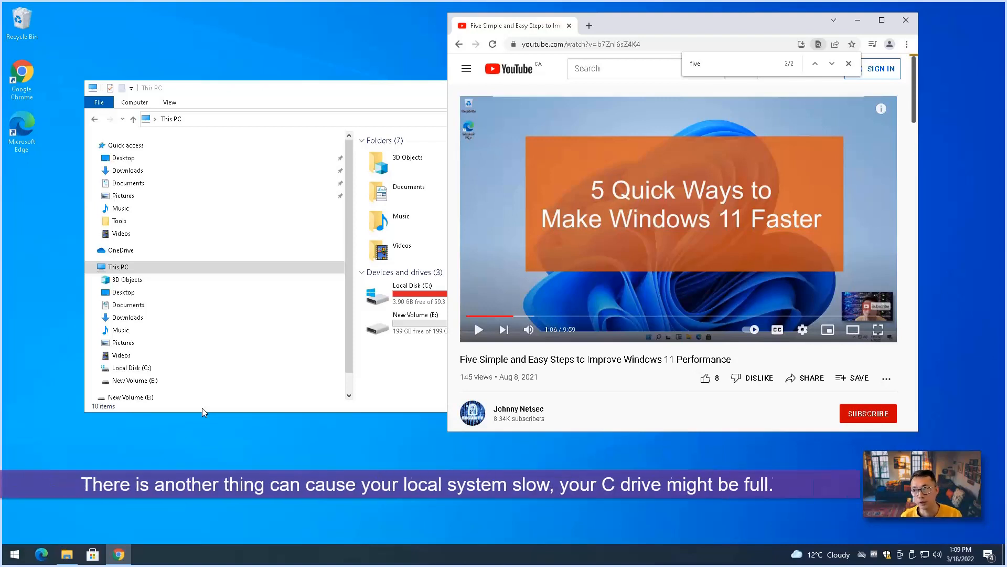
left_click(306, 91)
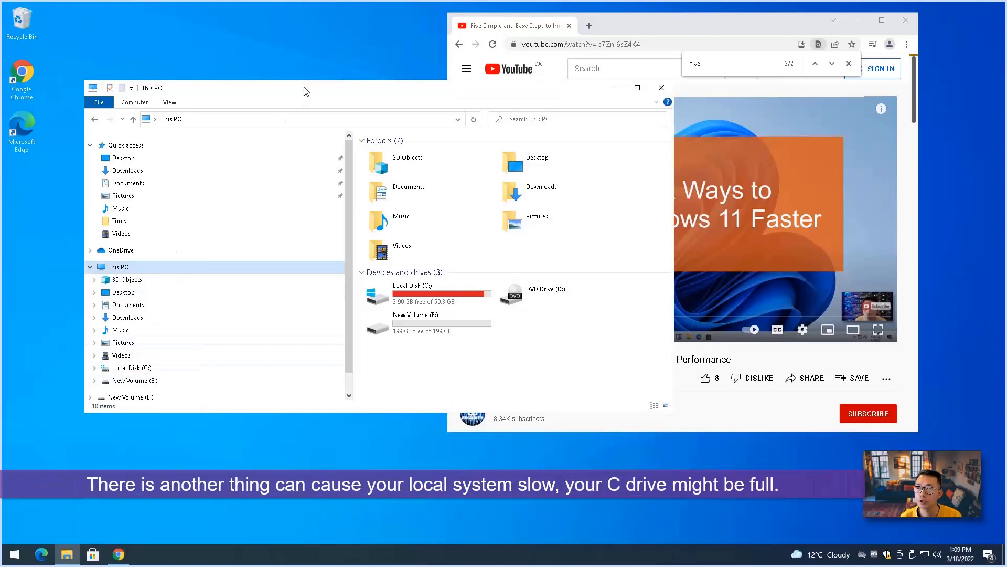
left_click(428, 302)
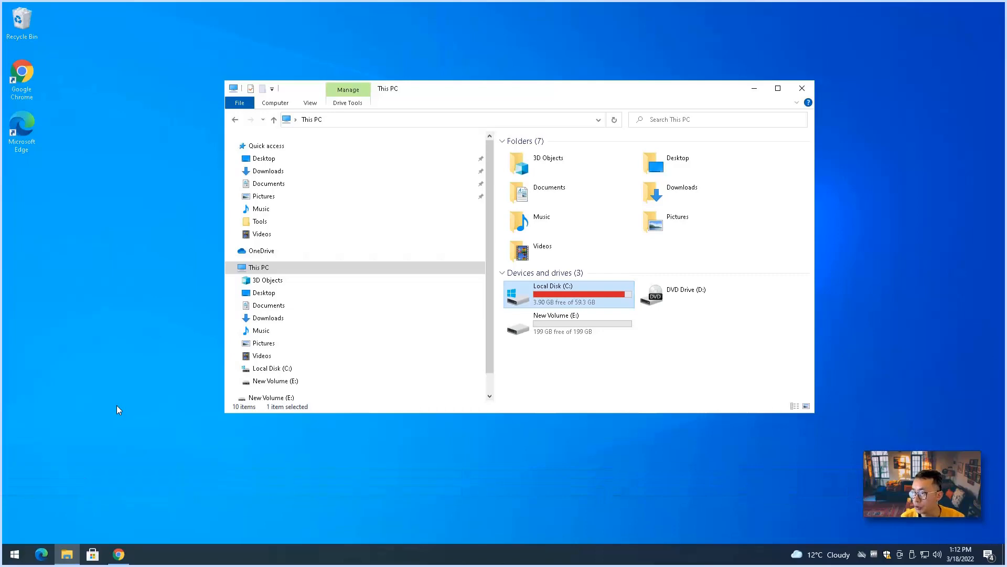
- Look through the contents of the Downloads, Documents, Pictures, Music and Desktop folders
left_click(272, 174)
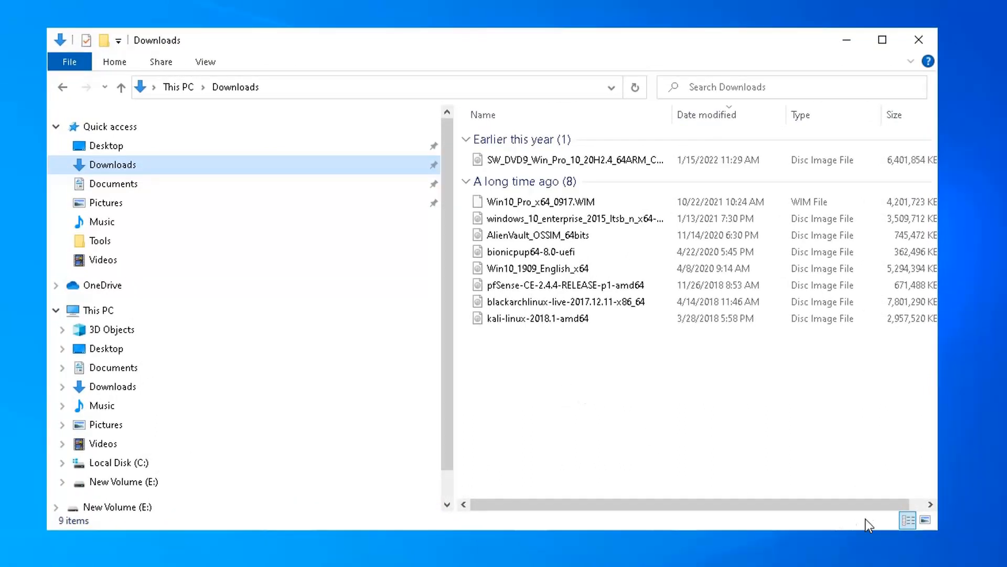
left_click(181, 187)
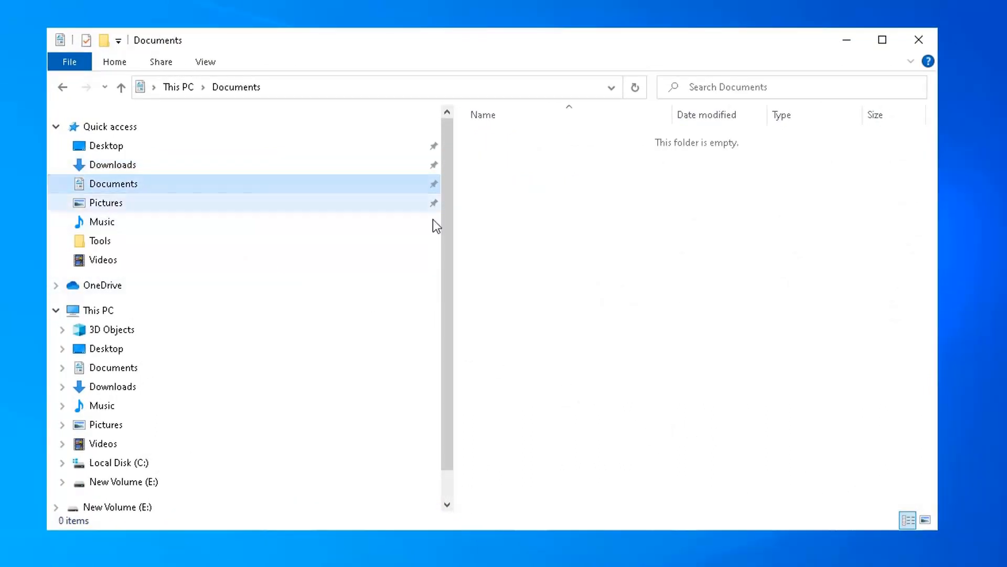
left_click(192, 202)
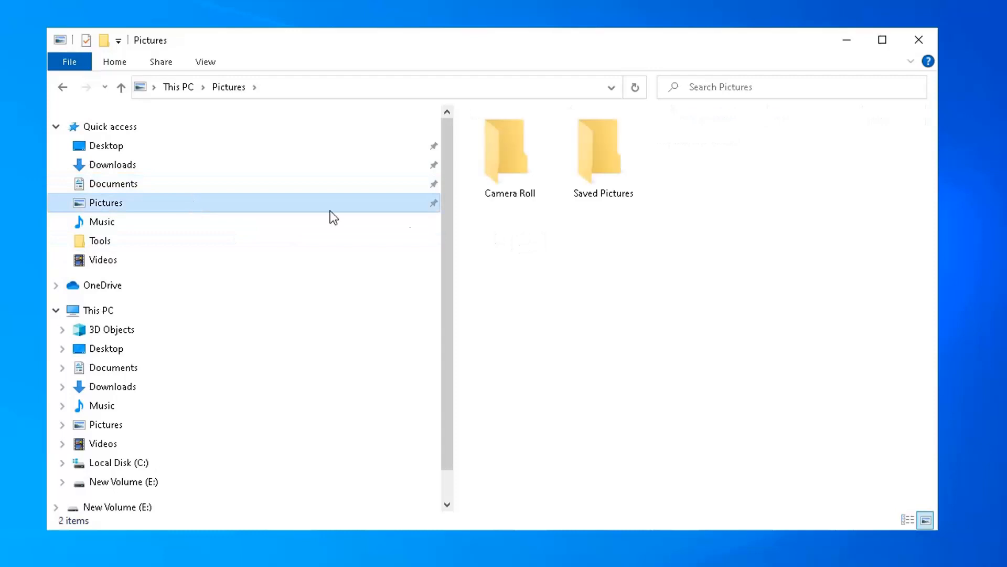
left_click(166, 184)
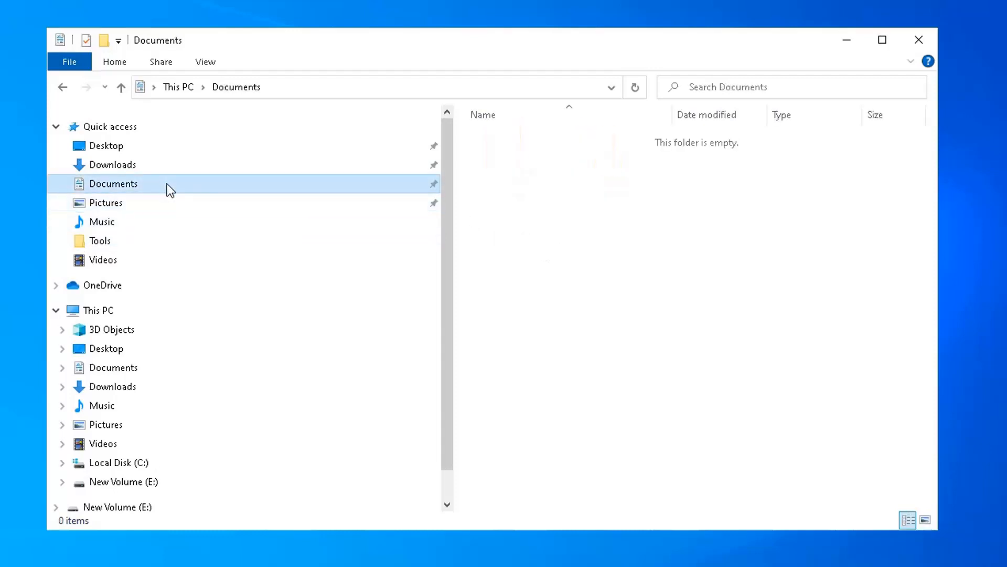
left_click(173, 205)
left_click(176, 226)
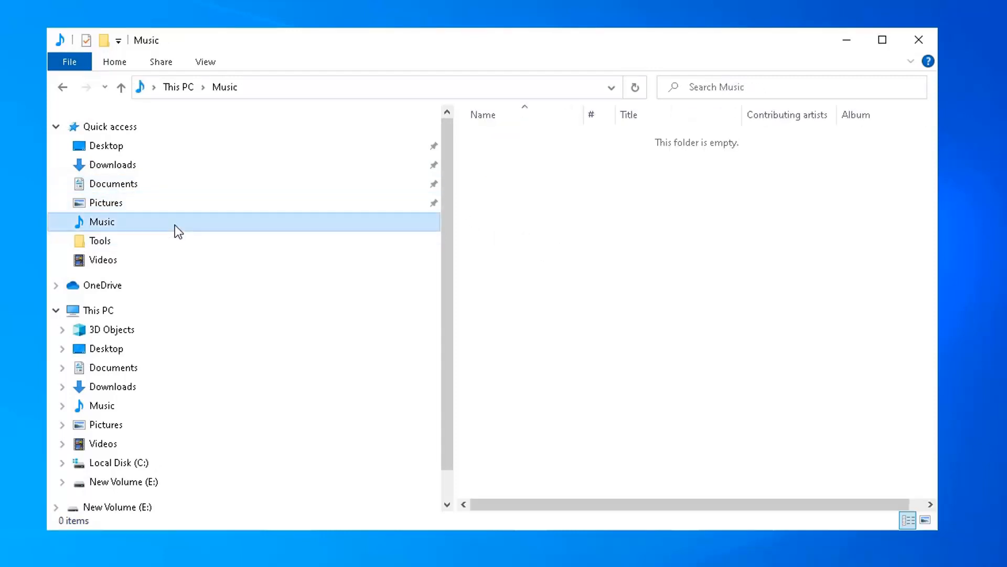
left_click(184, 152)
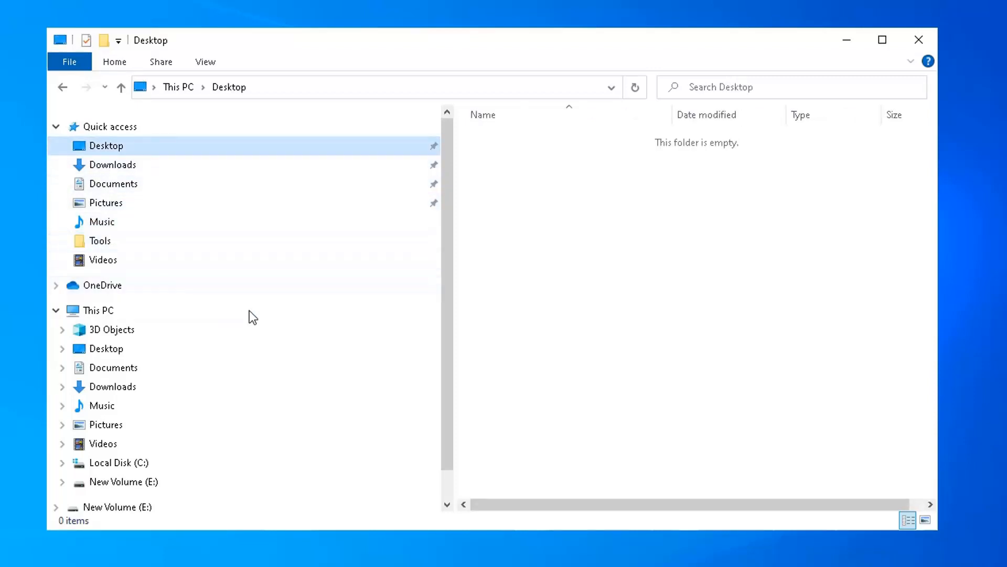
- Open the properties of Local Disk (C:) and start Disk Cleanup for the drive
left_click(268, 462)
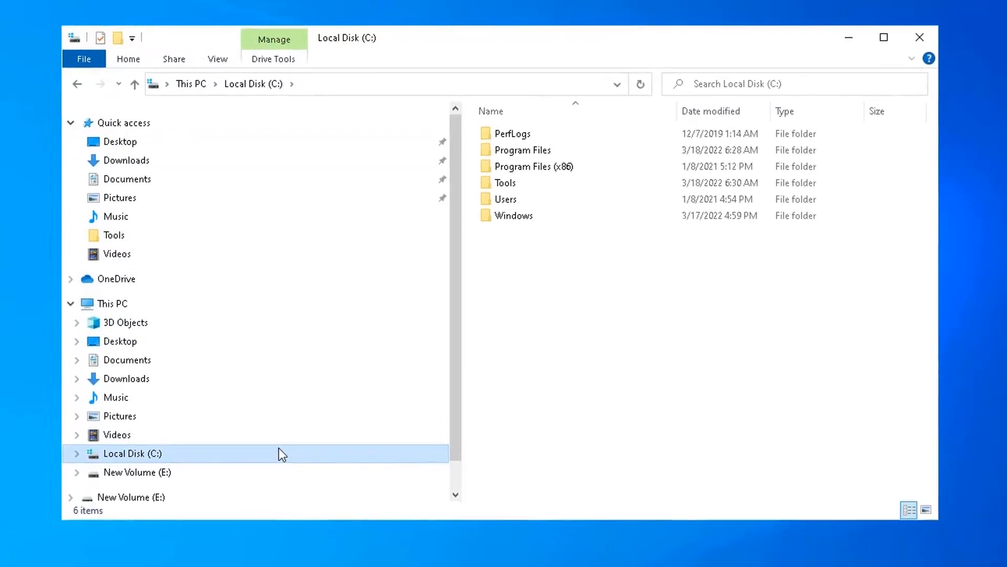
right_click(294, 443)
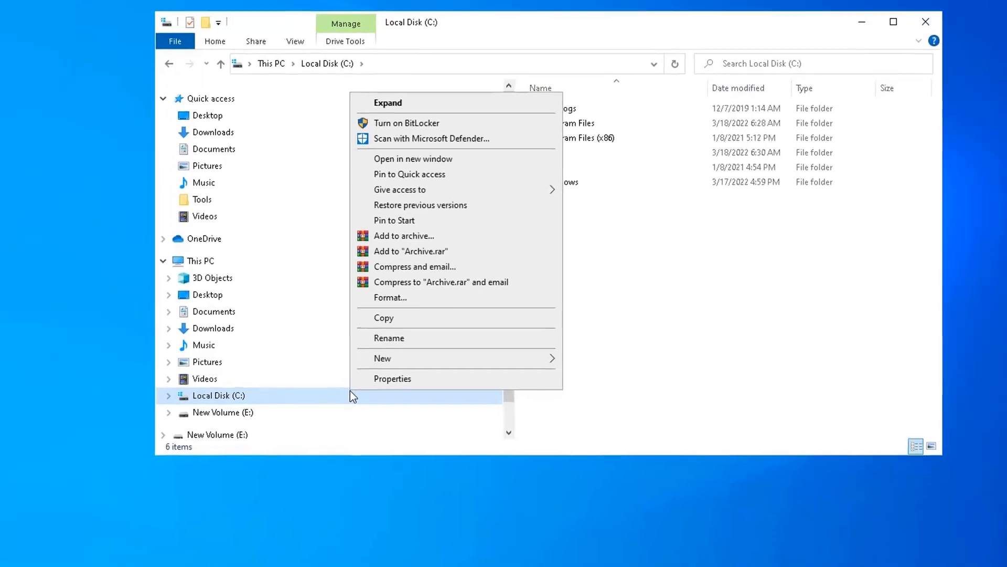
left_click(411, 364)
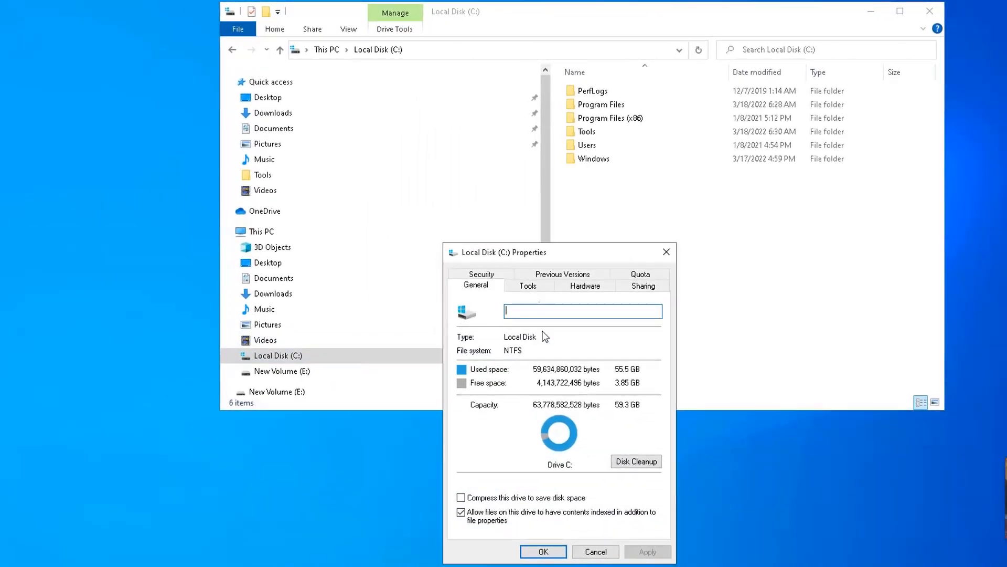
left_click(631, 464)
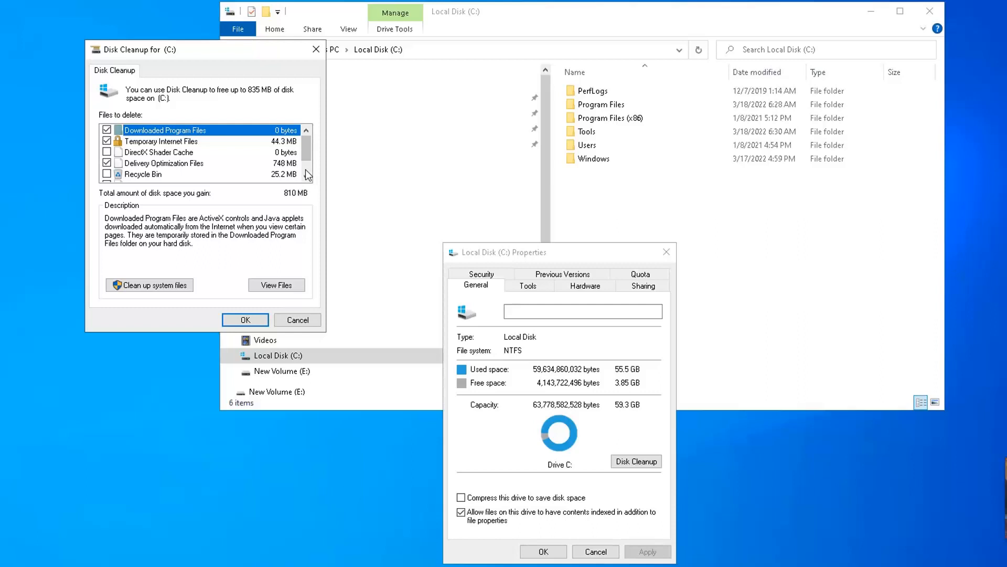
- Review the file categories offered for deletion, including the descriptions of Temporary Internet Files, Delivery Optimization Files and Recycle Bin
scroll(308, 173, "down", 1)
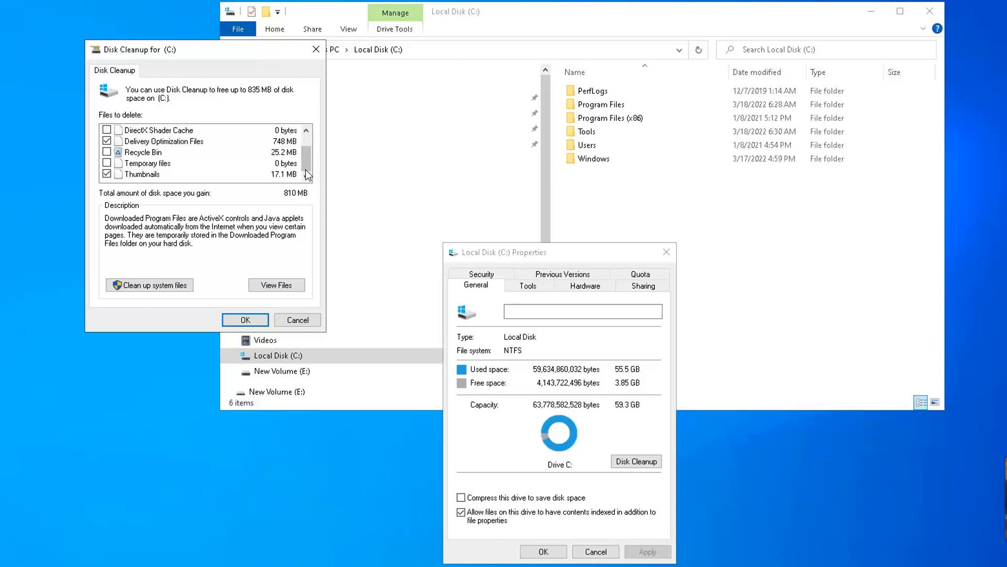
scroll(299, 141, "up", 1)
left_click(245, 142)
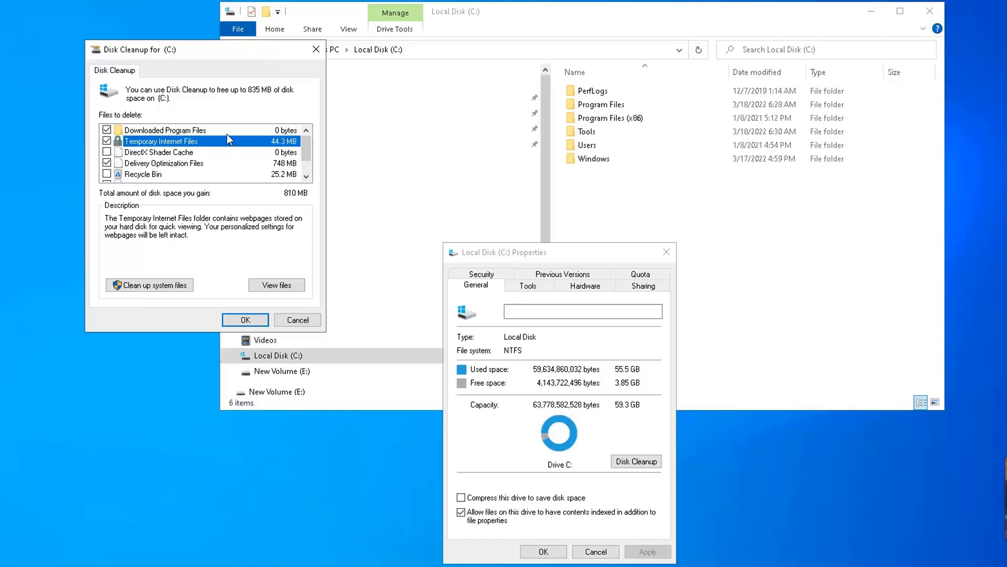
key("Up")
left_click(250, 162)
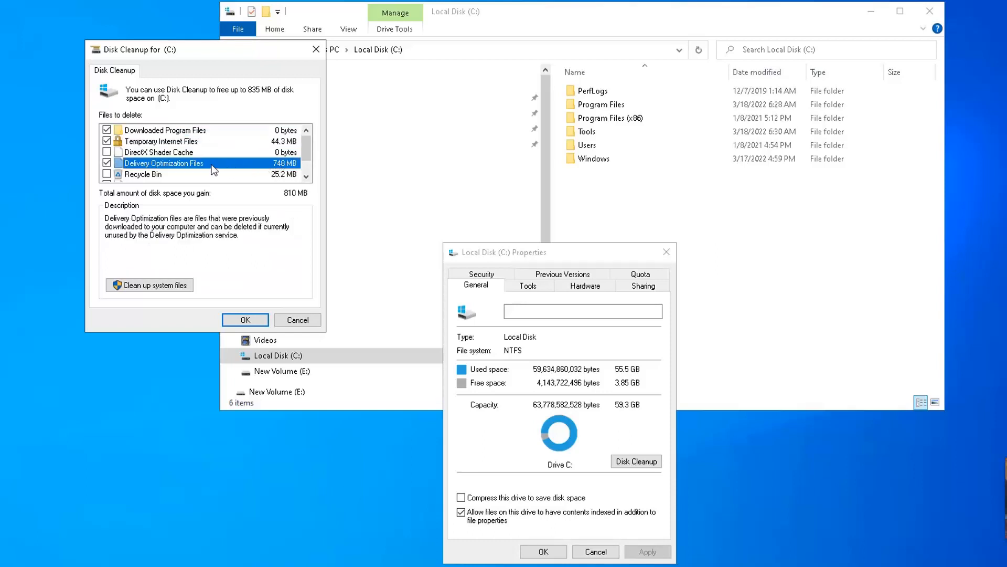
scroll(212, 165, "down", 1)
left_click(284, 153)
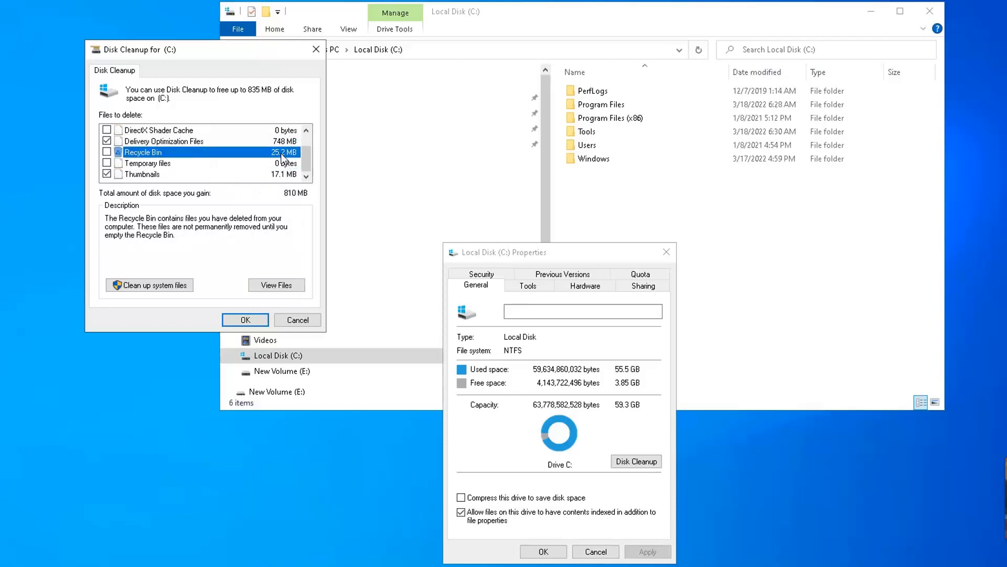
- Mark DirectX Shader Cache, Recycle Bin and Temporary files for deletion, cancel Disk Cleanup and close the drive's properties
left_click(111, 152)
left_click(112, 163)
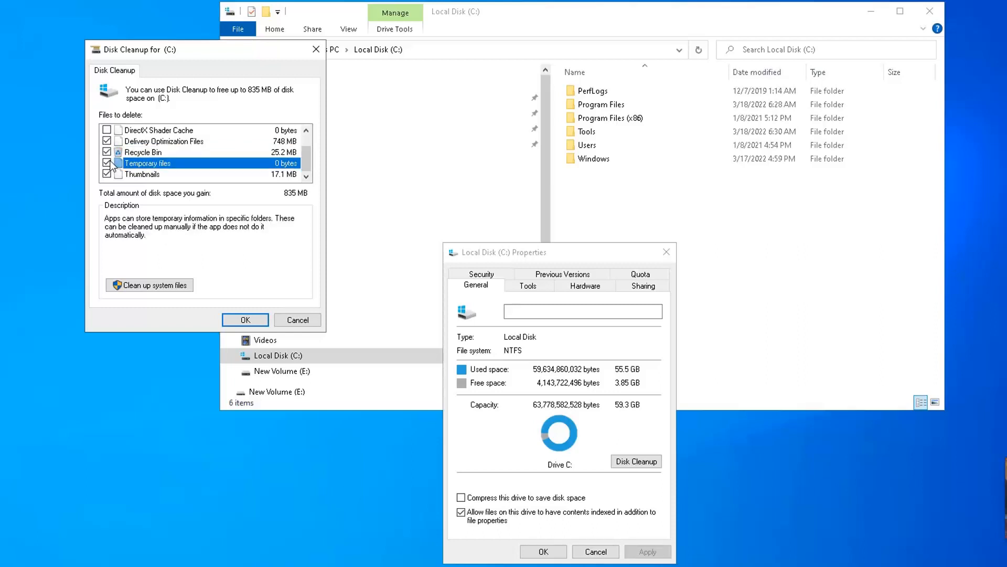
scroll(183, 178, "up", 1)
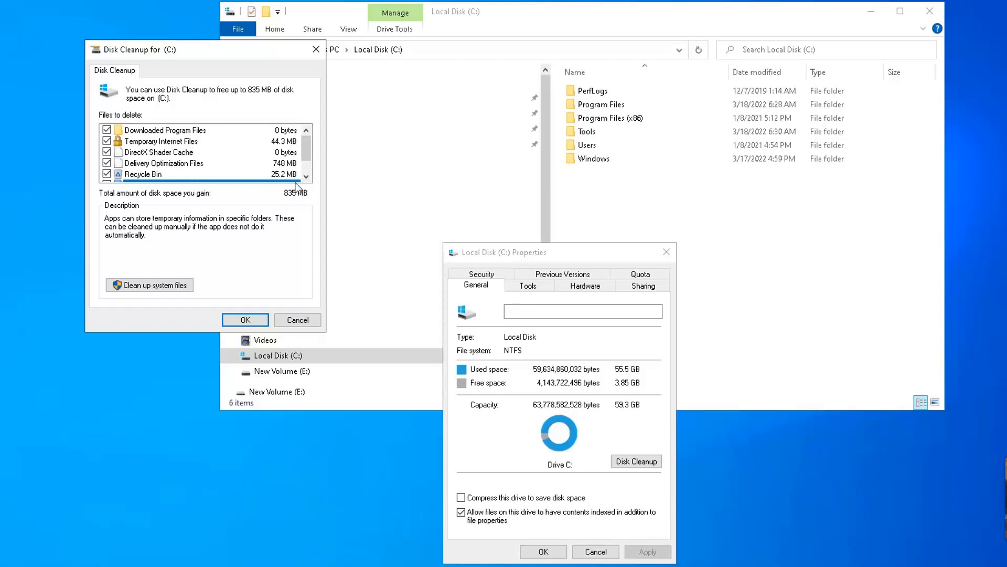
left_click(303, 320)
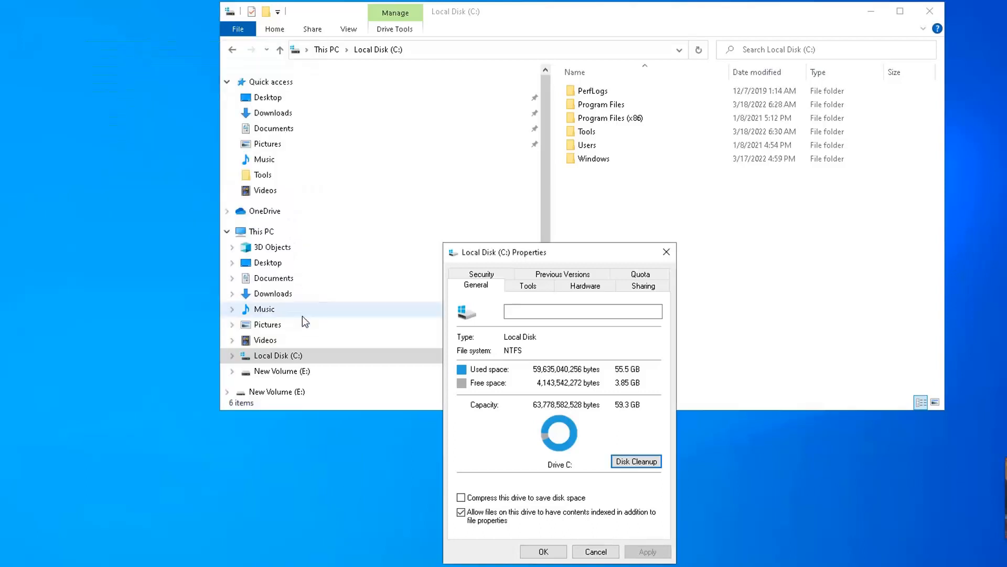
left_click(667, 254)
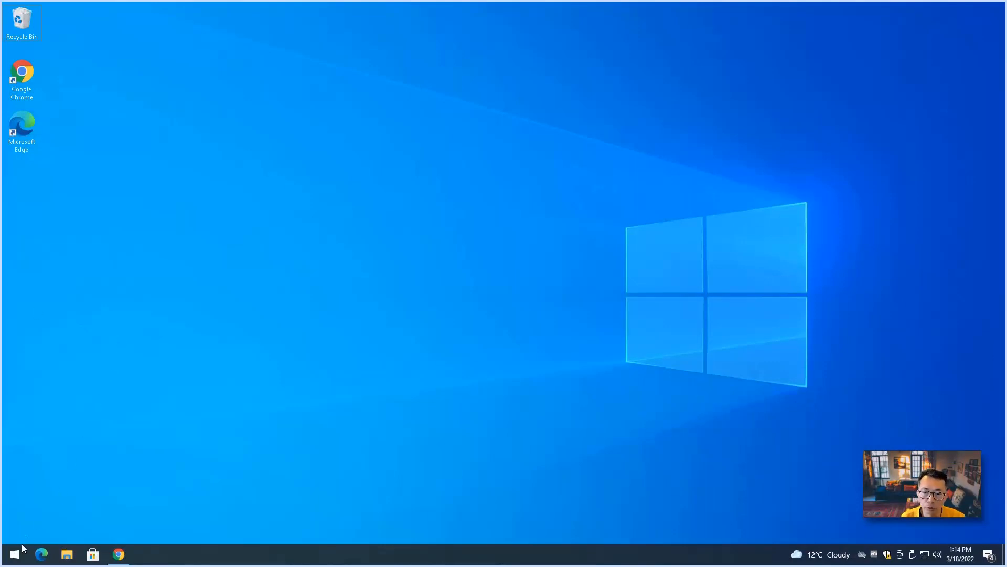
- Search Windows for "storage" and open Storage settings
left_click(21, 552)
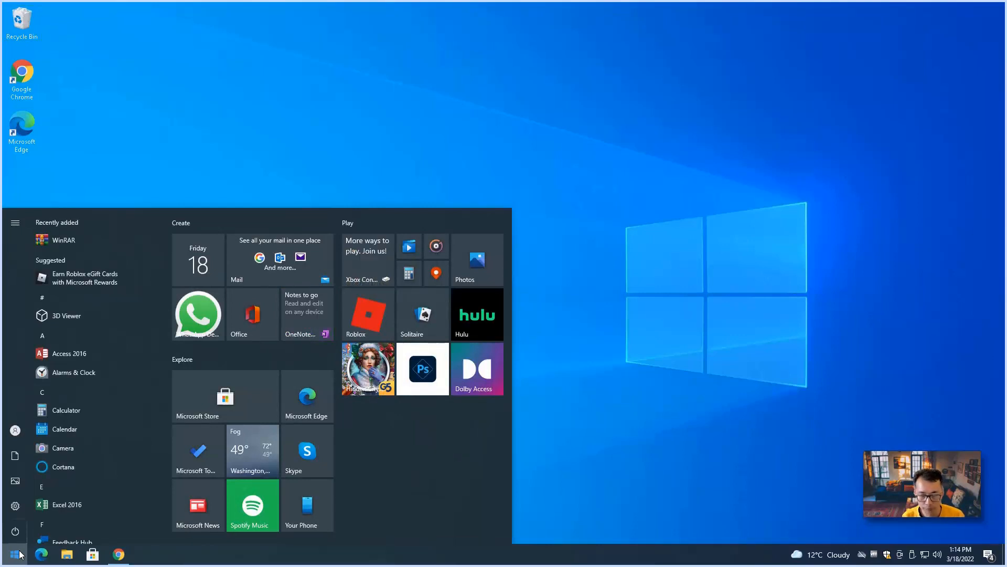
type("storage")
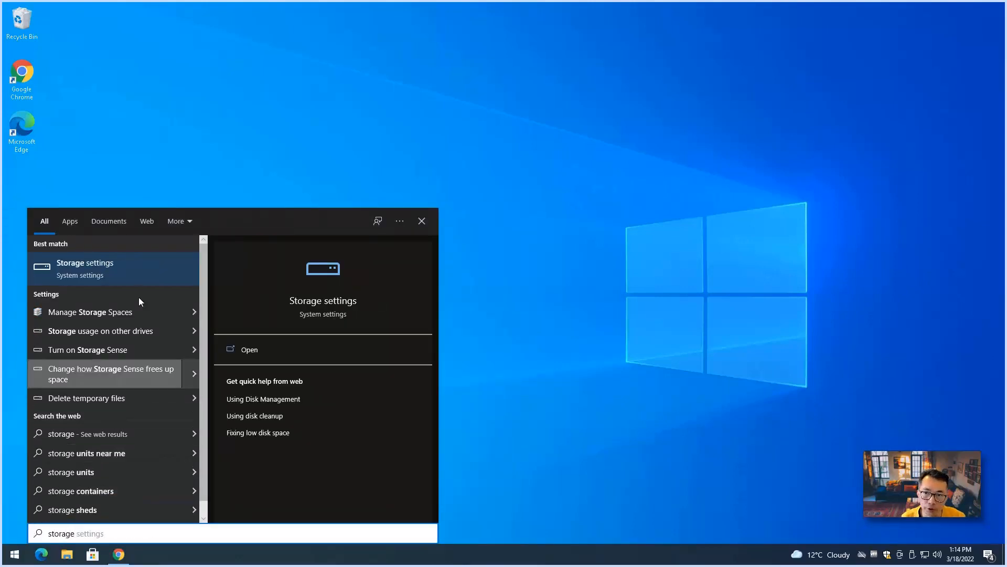
left_click(128, 270)
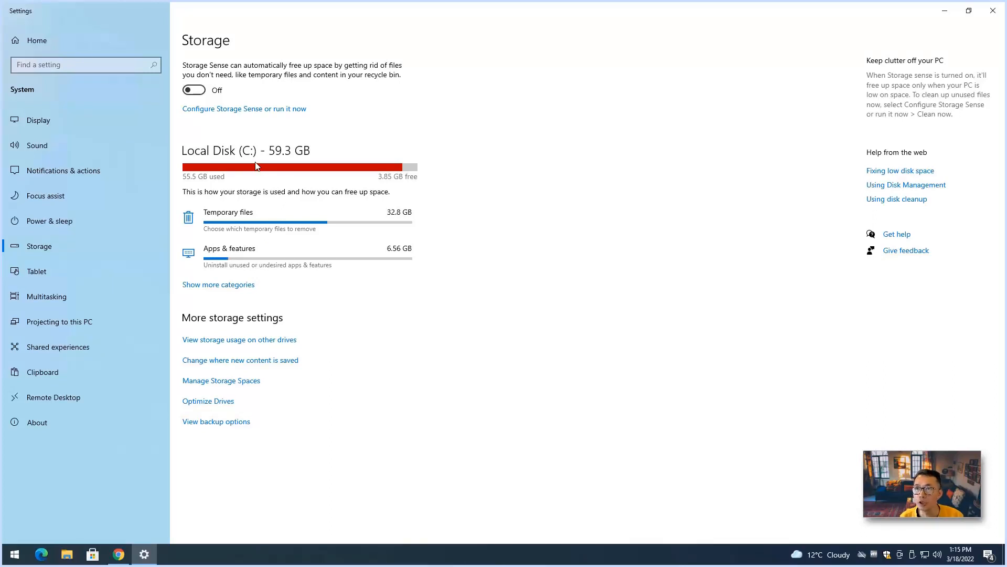
- Turn on Storage Sense, view its configuration and run options, and return to the Storage page
left_click(202, 95)
left_click(248, 109)
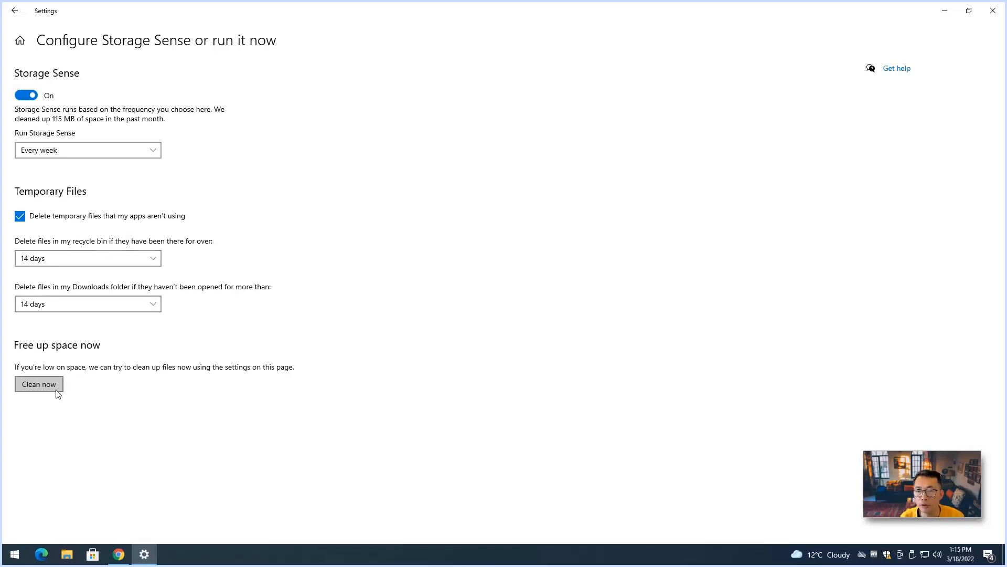
left_click(15, 11)
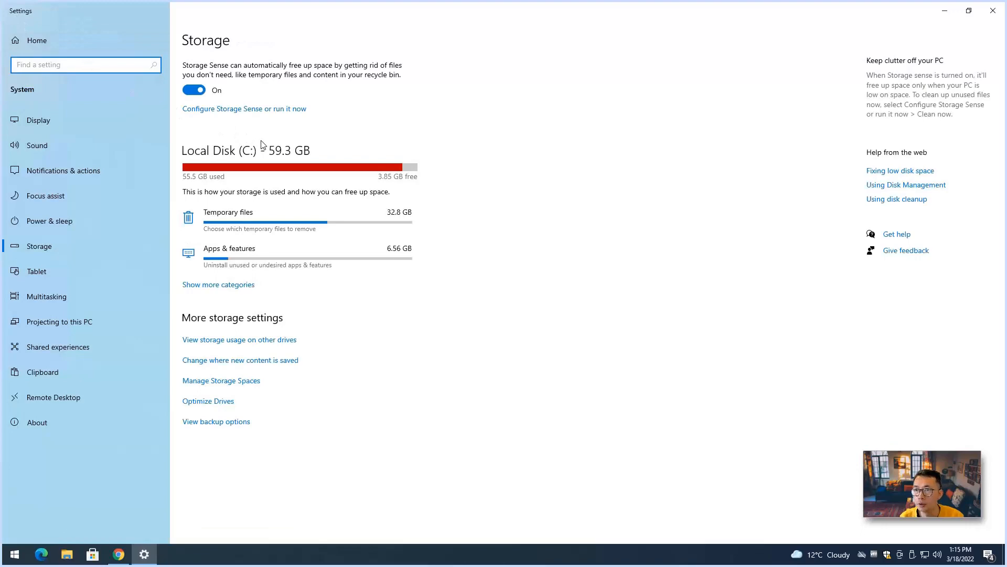
- Show all storage categories, open Temporary files and mark Downloads, Delivery Optimization Files and Recycle Bin for removal
left_click(243, 284)
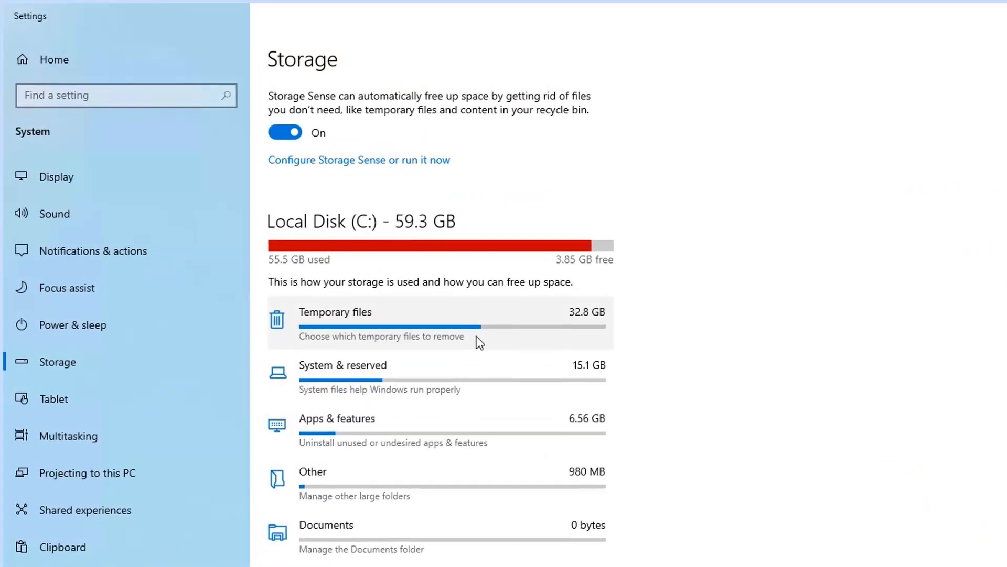
left_click(477, 338)
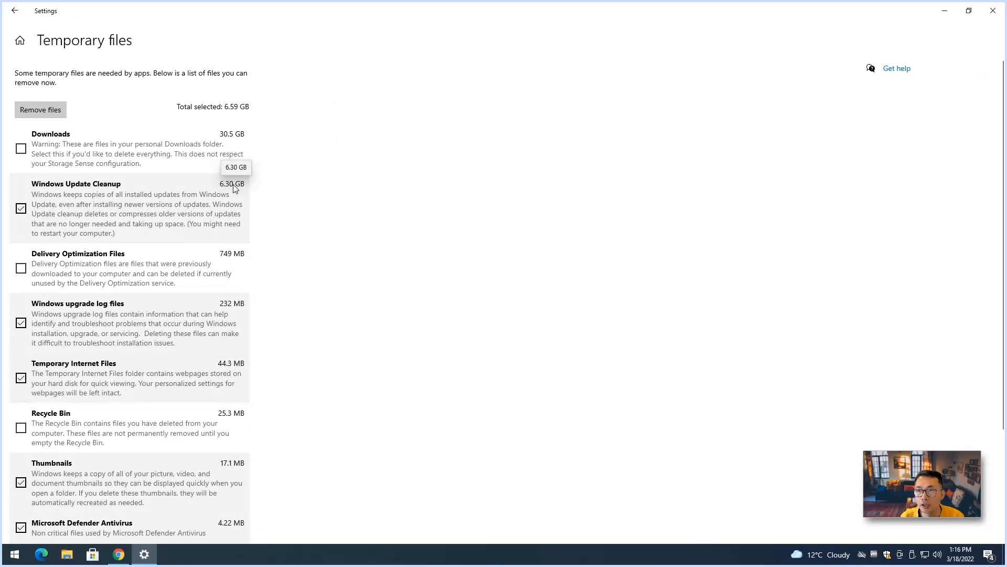
left_click(21, 150)
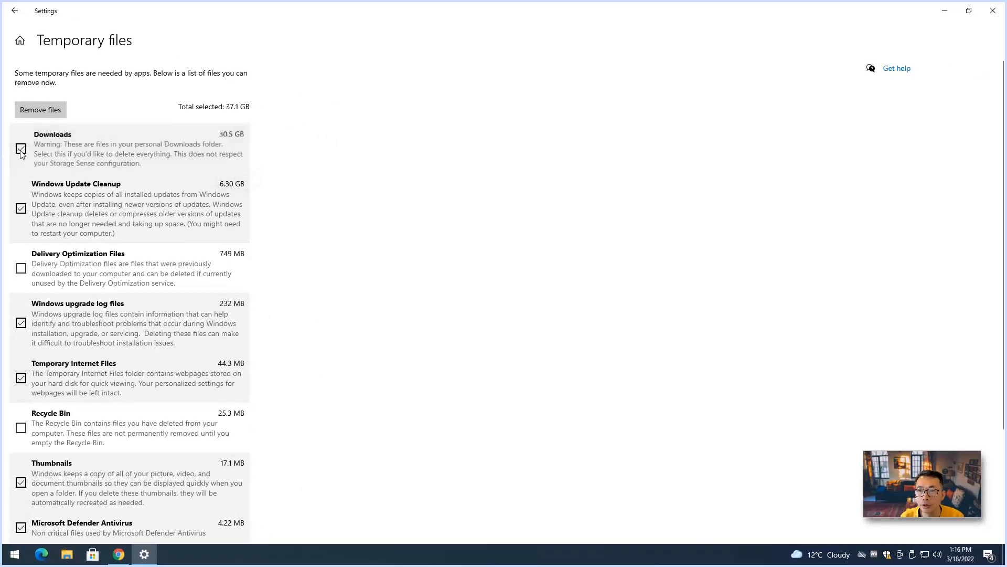
left_click(21, 269)
scroll(112, 309, "down", 3)
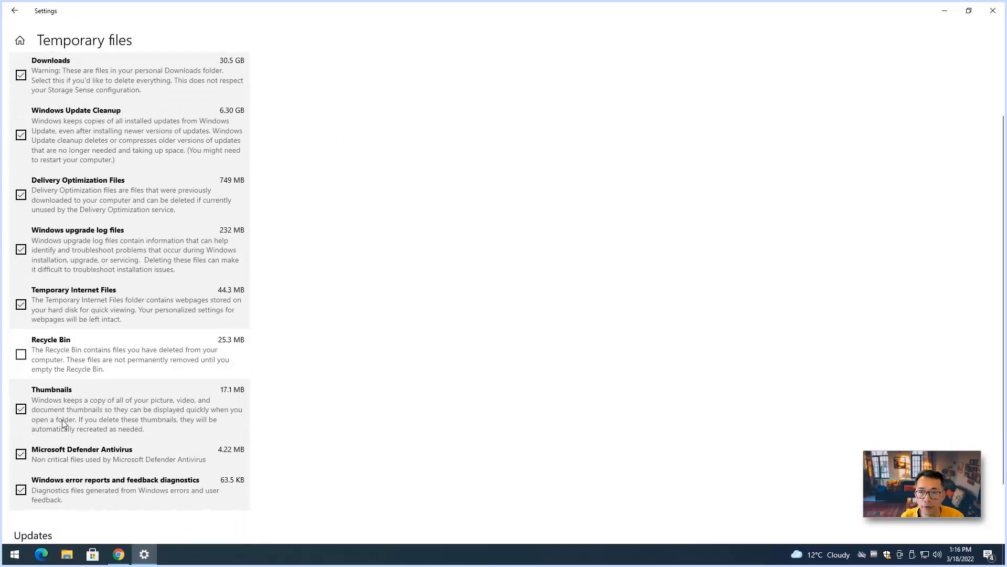
left_click(97, 340)
scroll(182, 482, "down", 1)
scroll(182, 472, "down", 2)
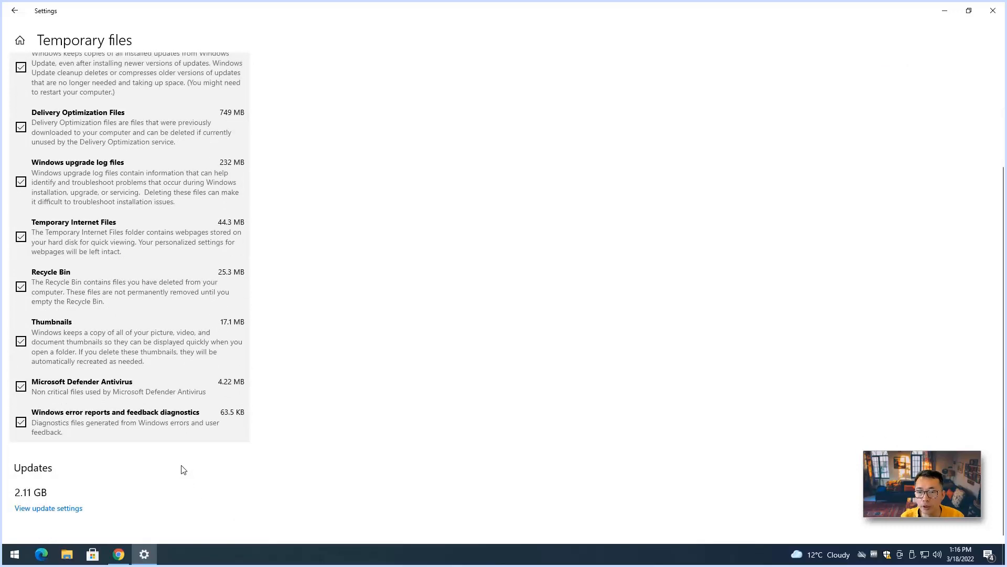
scroll(181, 465, "up", 6)
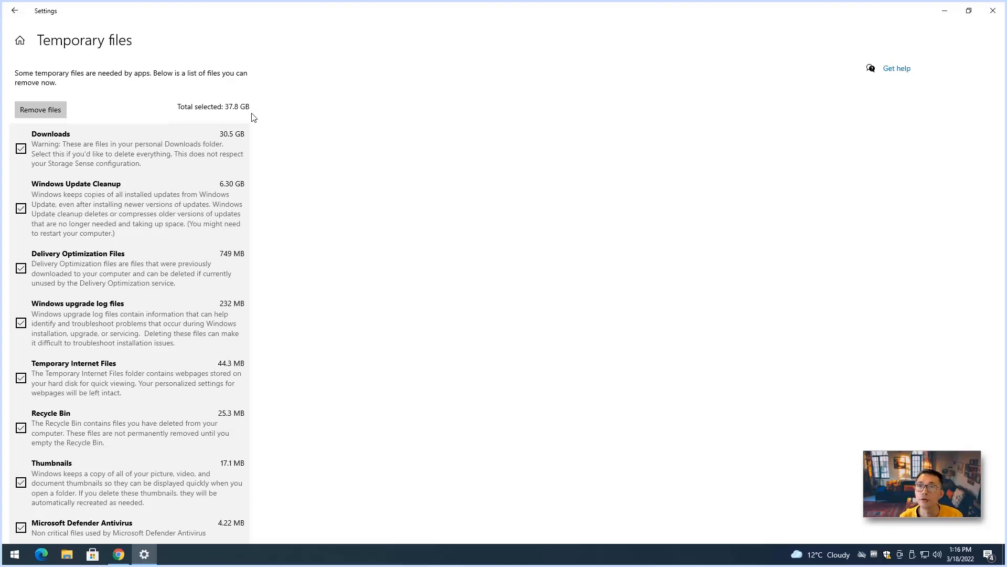
- Return to the Storage page without removing files and look through the space usage of all categories
left_click(19, 14)
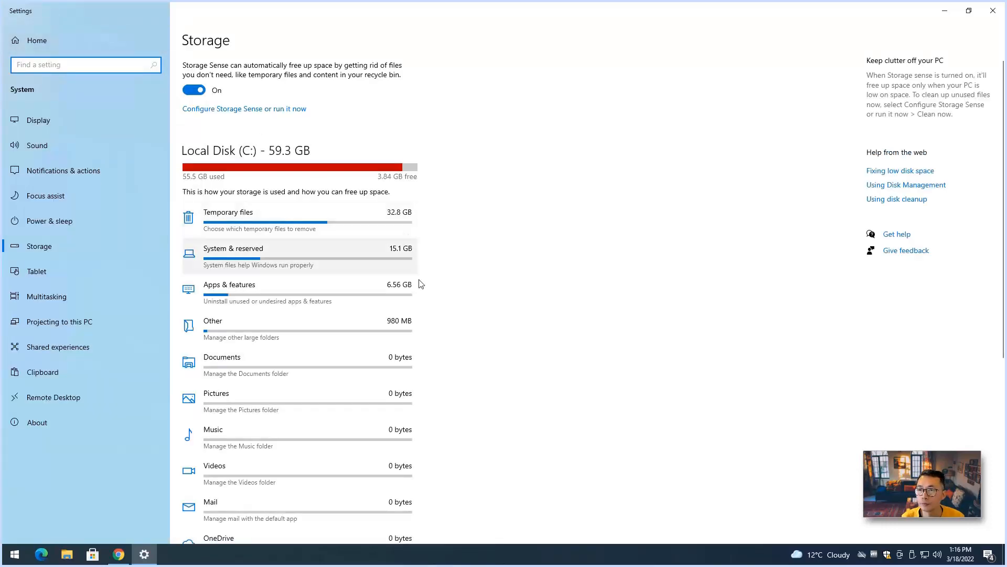
scroll(423, 294, "down", 6)
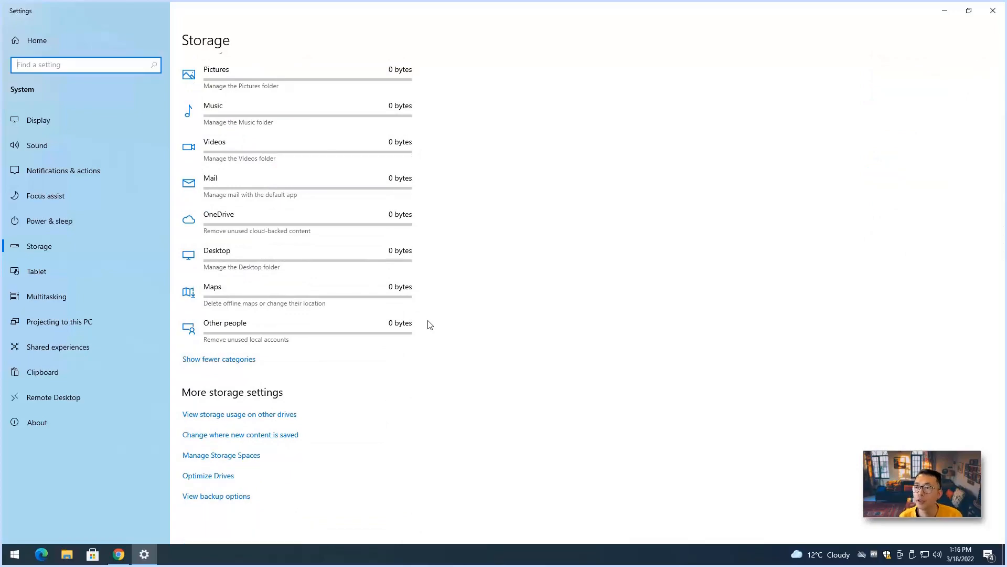
scroll(427, 325, "up", 6)
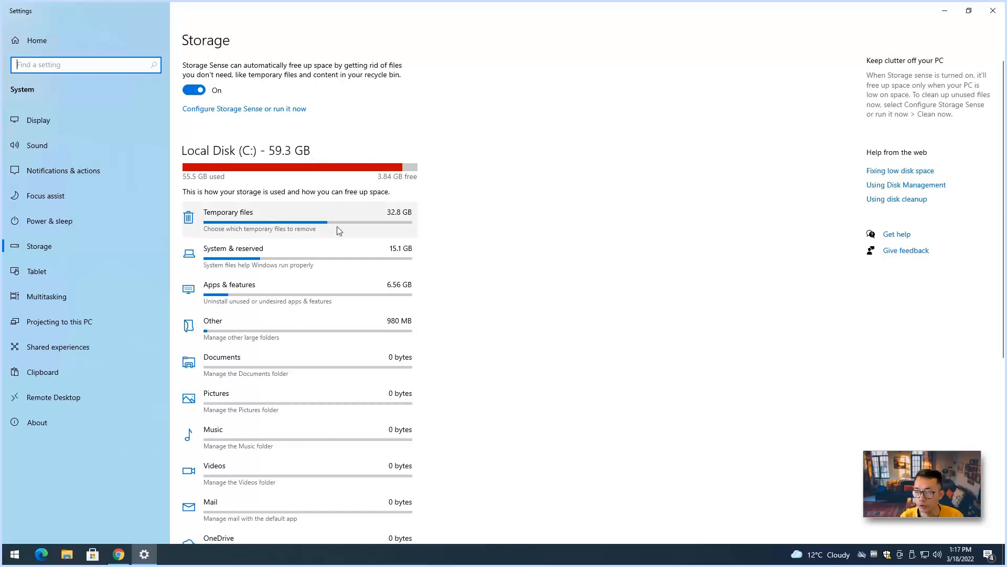
- View the storage usage on other drives, open the breakdown for New Volume (E:), and return to the Storage page
scroll(338, 231, "down", 6)
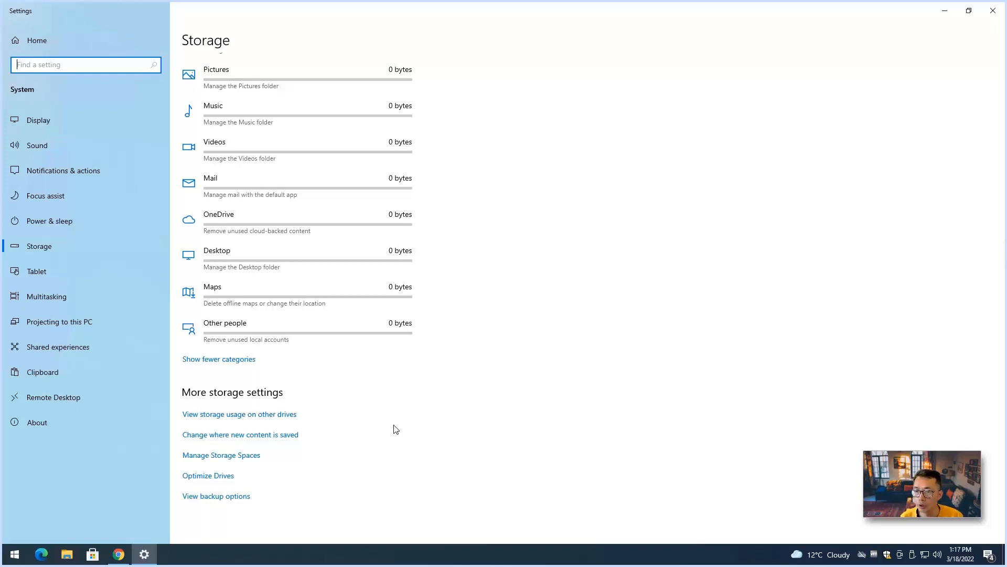
left_click(294, 422)
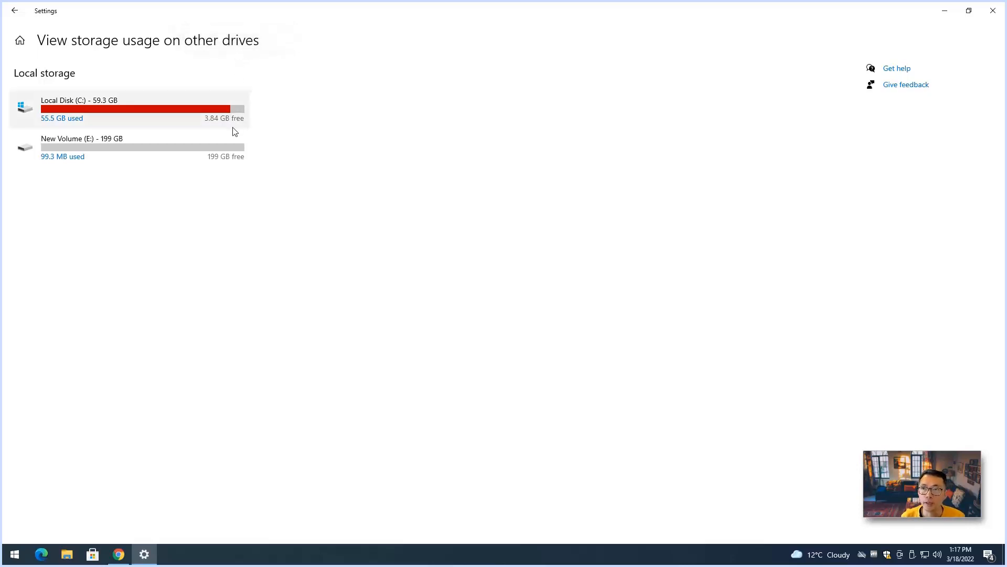
left_click(220, 157)
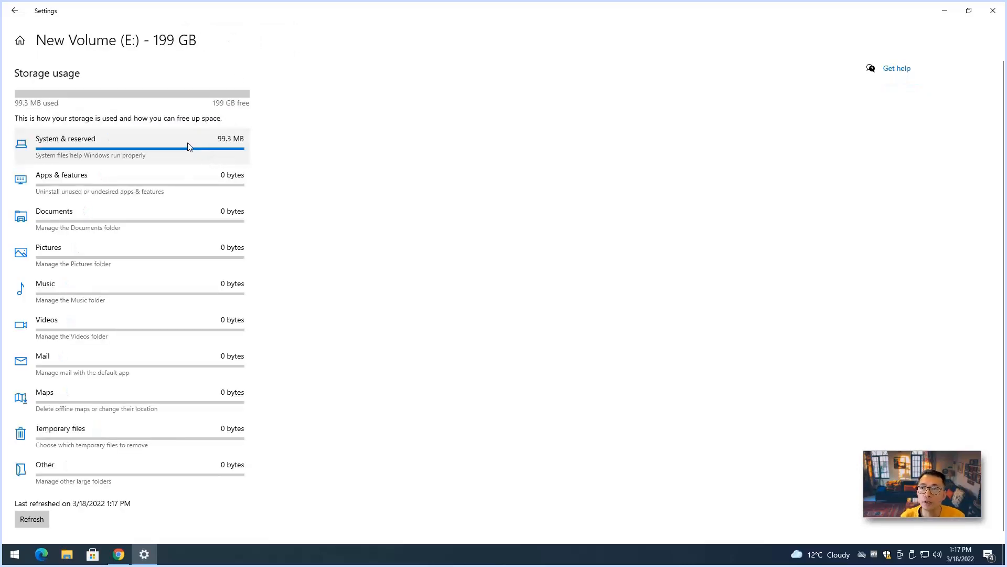
left_click(14, 11)
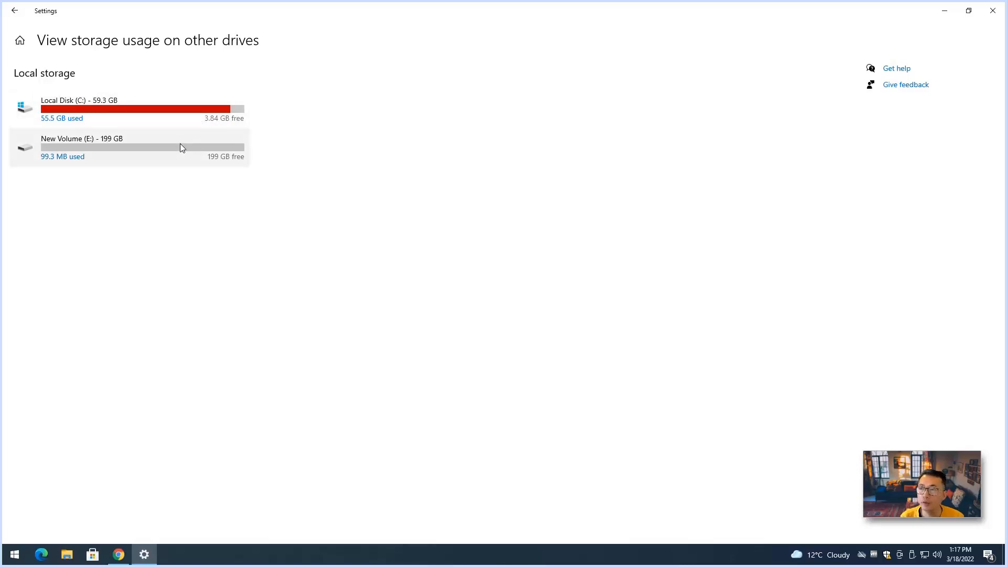
left_click(15, 16)
- Open the settings for where new content is saved and choose New Volume (E:) for new apps, documents and music
scroll(358, 391, "down", 5)
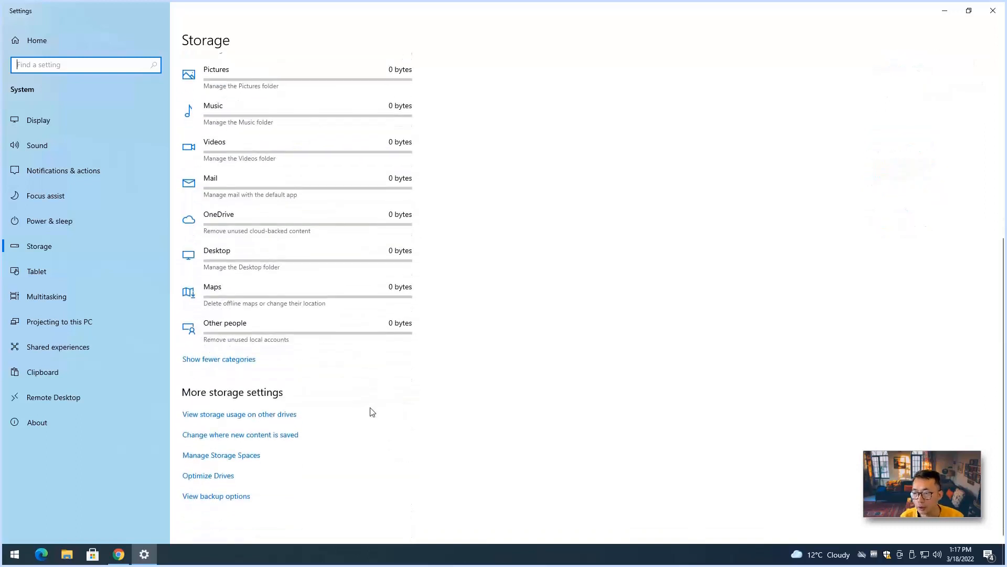
left_click(270, 440)
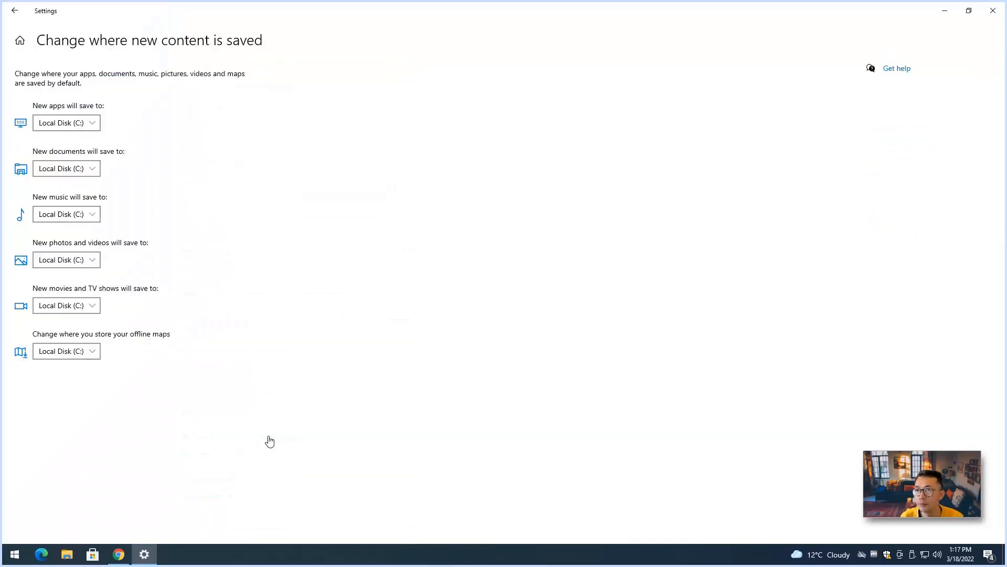
left_click(94, 122)
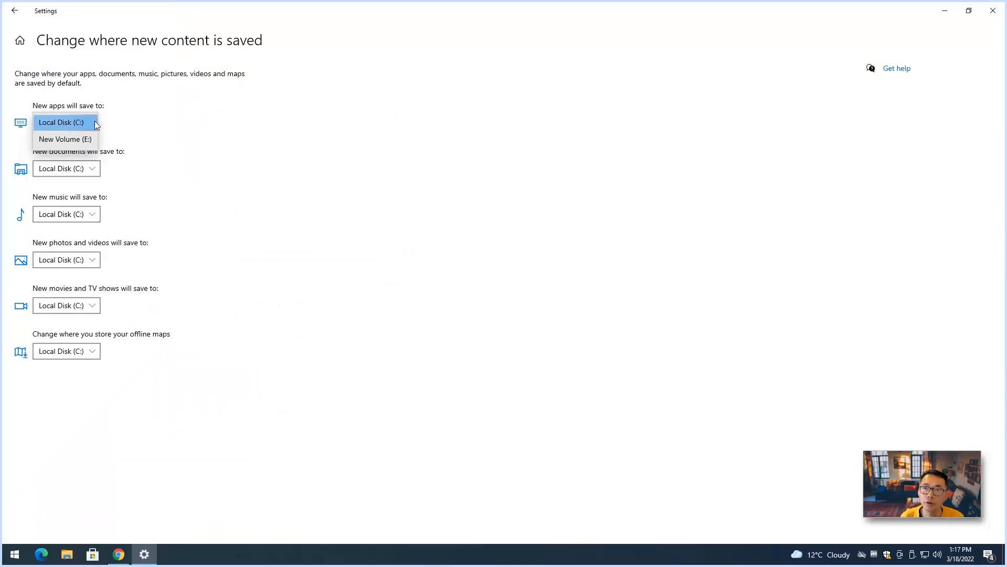
left_click(90, 139)
left_click(95, 167)
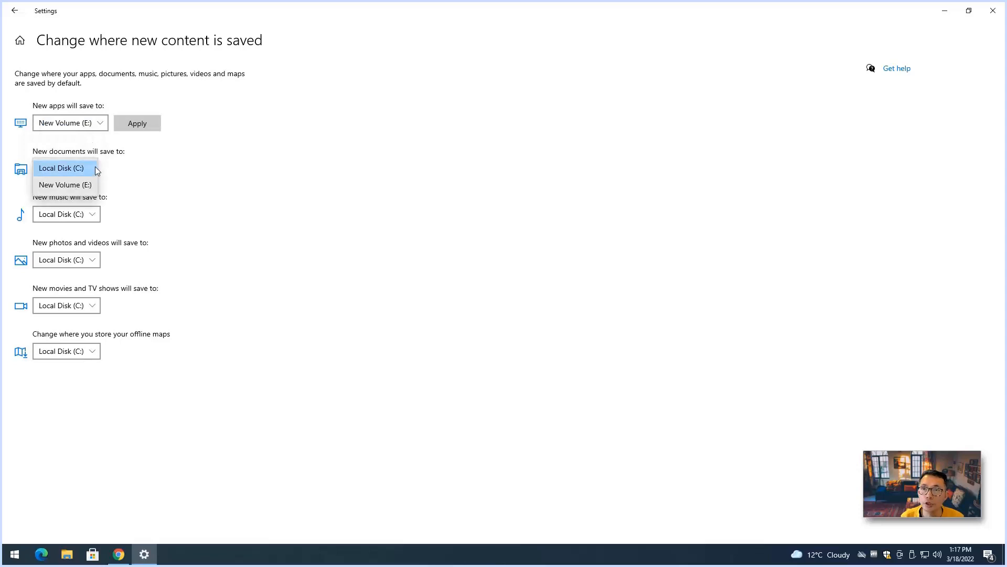
left_click(65, 185)
left_click(95, 214)
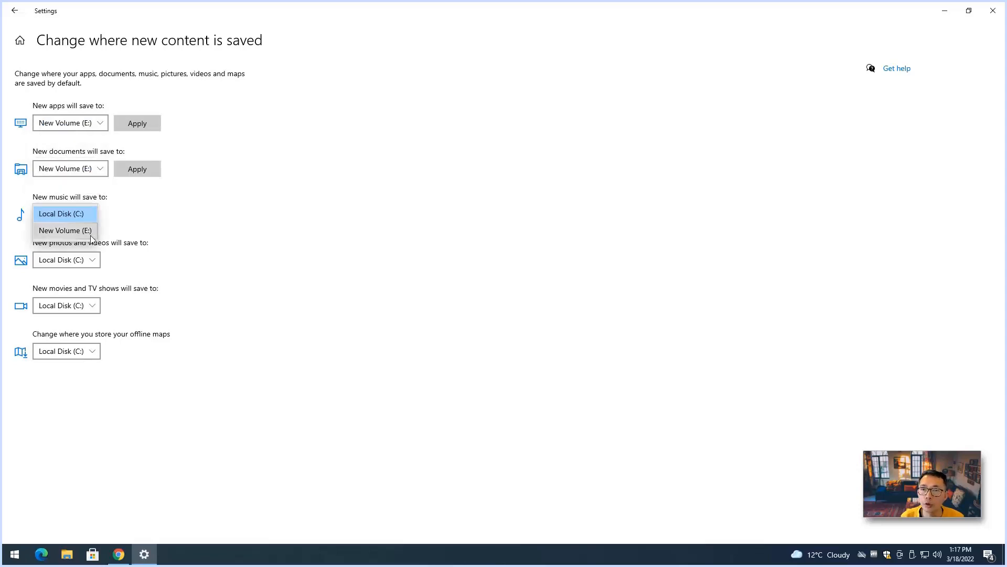
left_click(89, 230)
- Choose New Volume (E:) for new photos and videos, new movies and TV shows, and offline maps
left_click(92, 260)
left_click(95, 280)
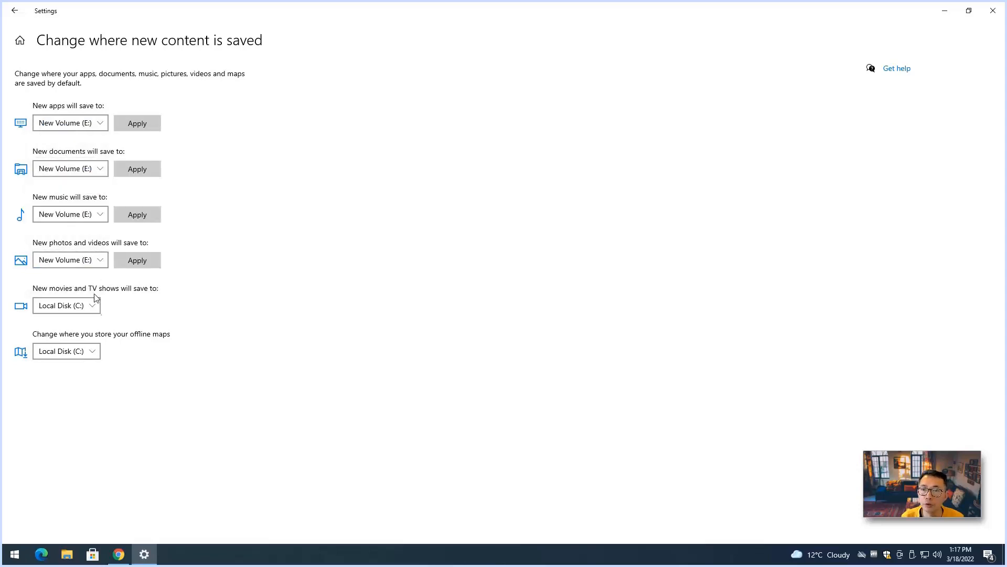
left_click(94, 306)
left_click(90, 322)
left_click(89, 352)
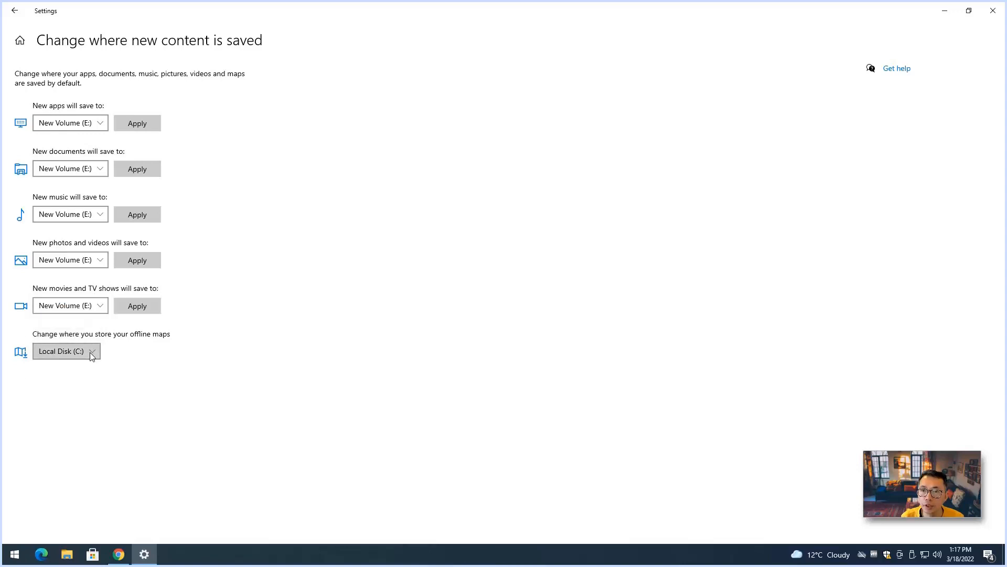
left_click(86, 367)
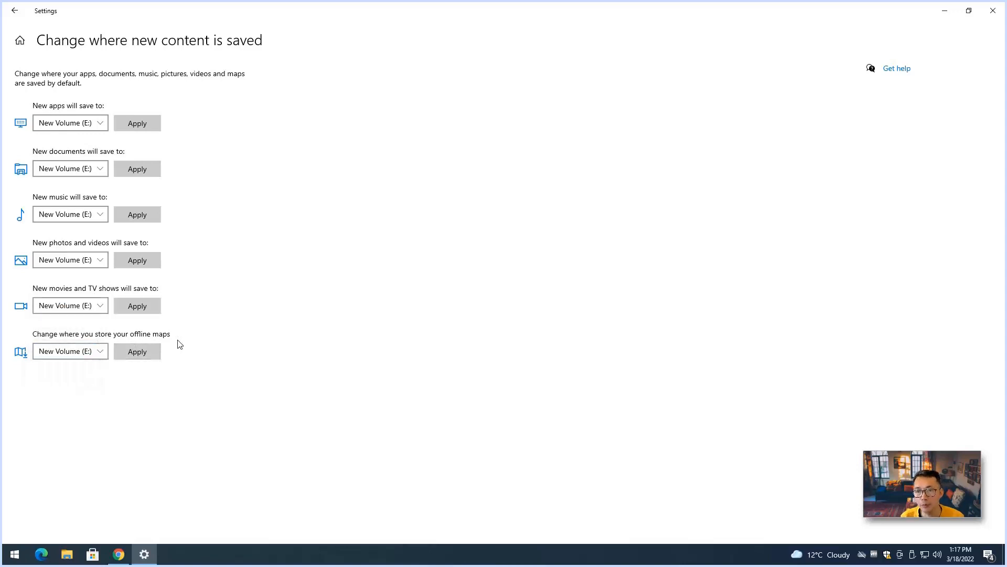
- Apply the new save locations for all content types and minimize Settings
left_click(147, 127)
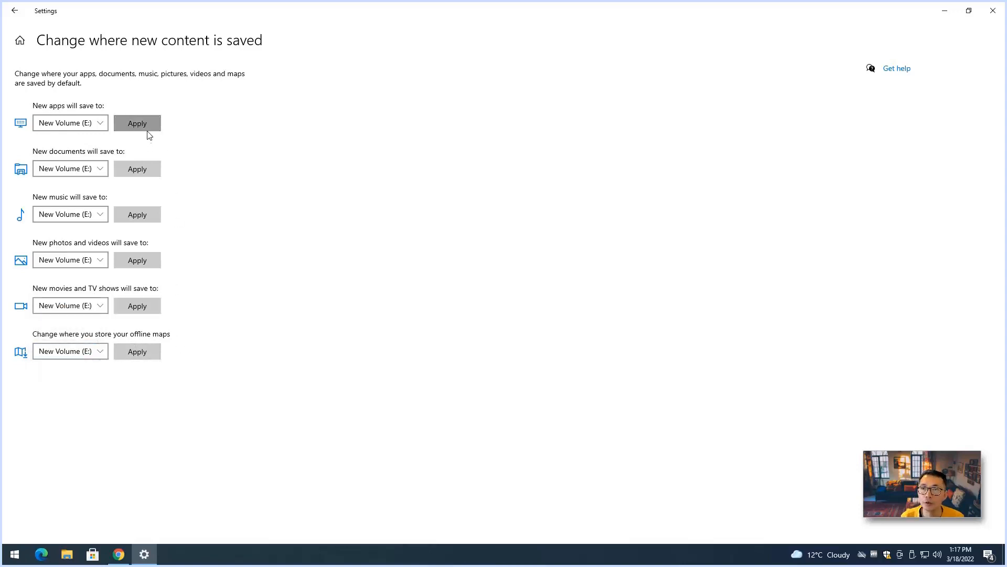
left_click(147, 217)
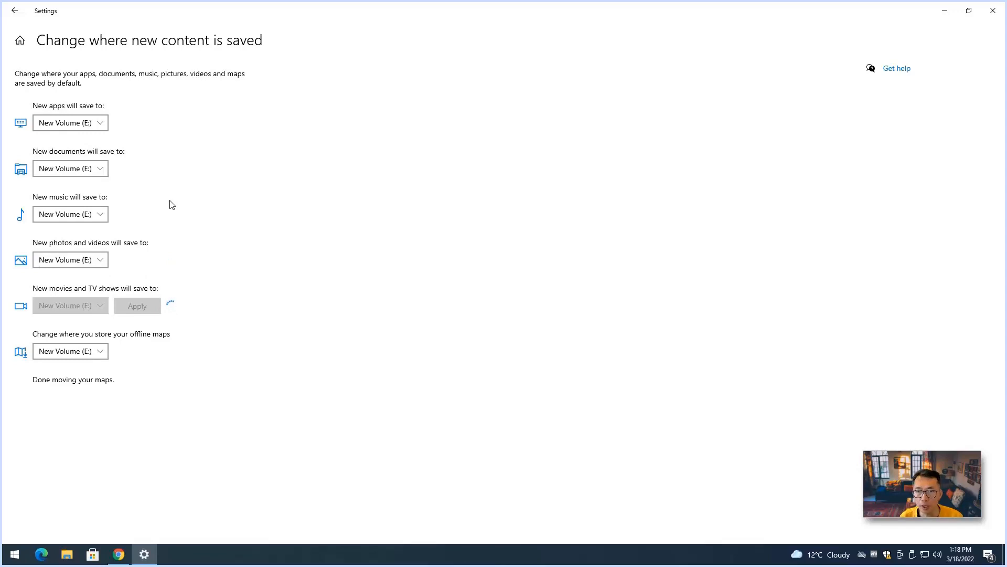
left_click(940, 17)
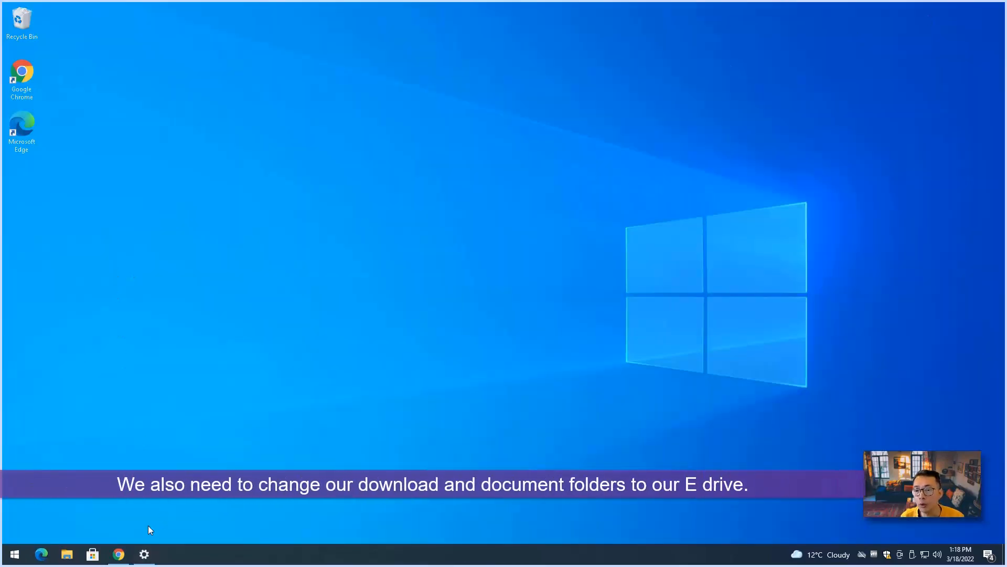
- In File Explorer, open the Downloads folder's location properties and start choosing a destination to move it to
key("super+e")
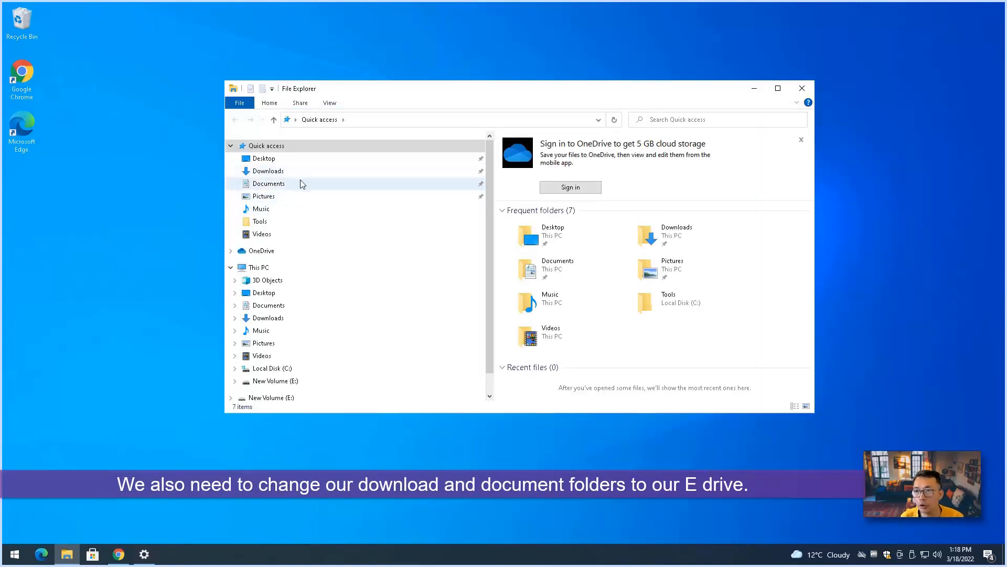
right_click(302, 172)
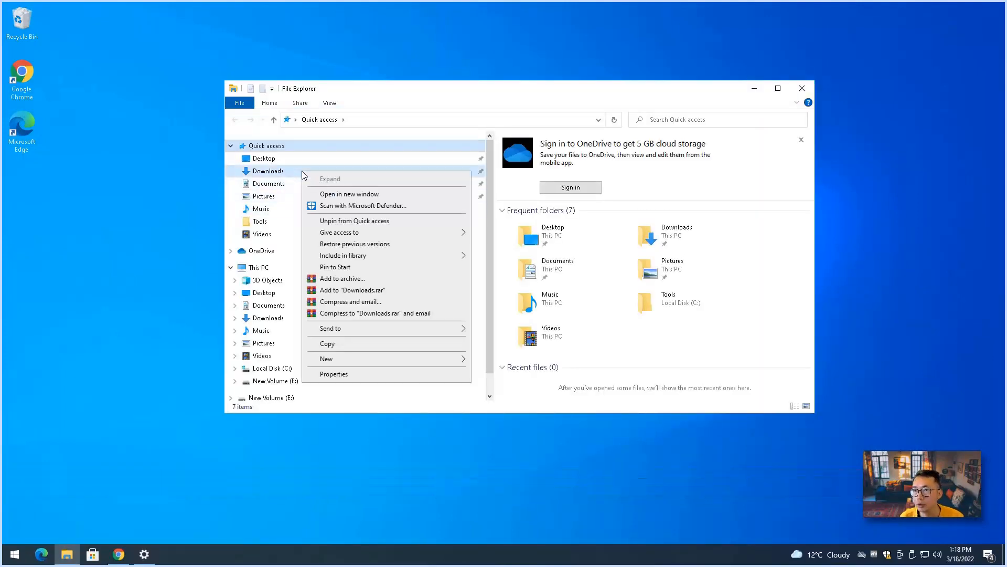
left_click(369, 374)
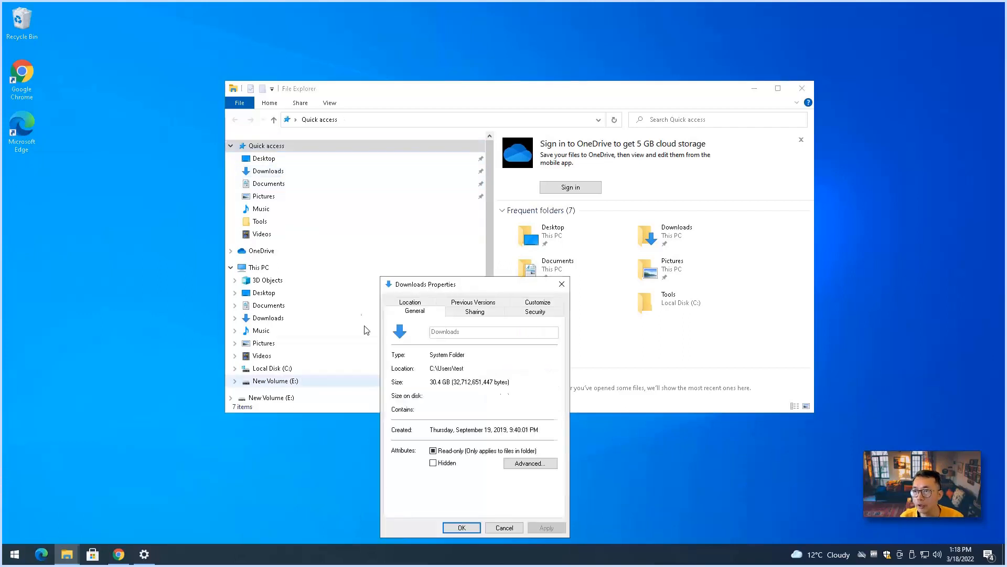
left_click(426, 305)
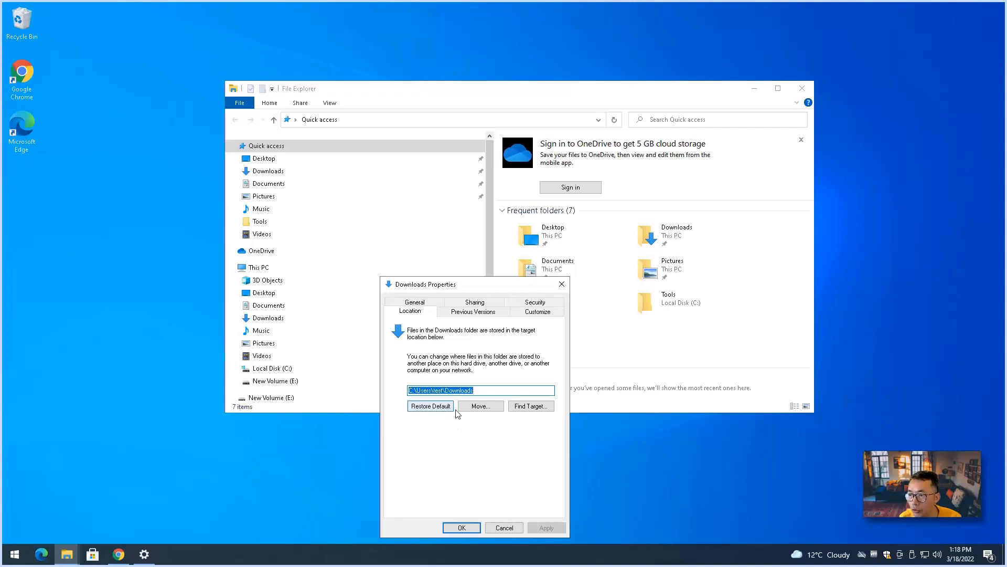
left_click(482, 411)
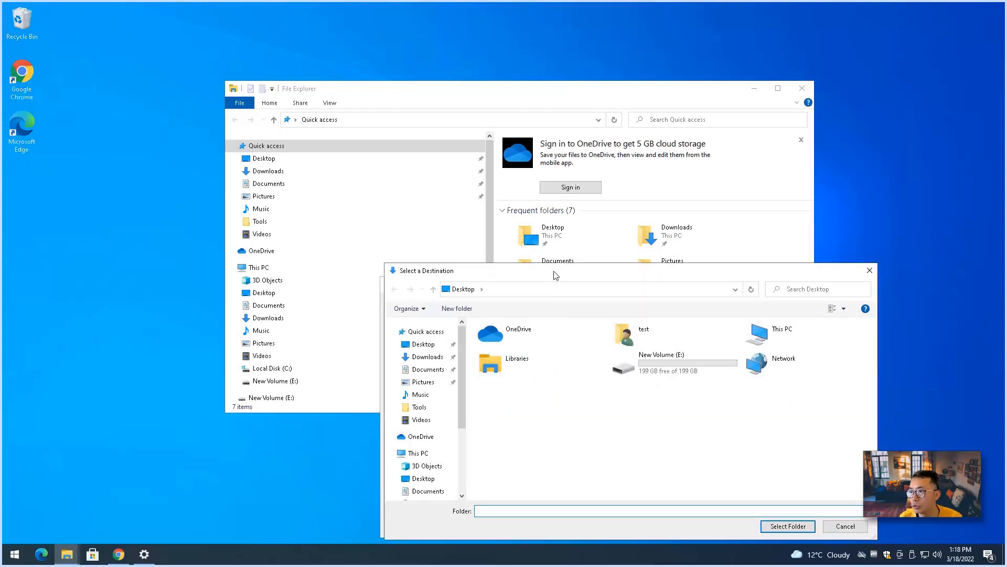
- Create a folder named Download on New Volume (E:) and select it as the new Downloads location
left_click_drag(556, 275, 282, 136)
scroll(178, 321, "down", 3)
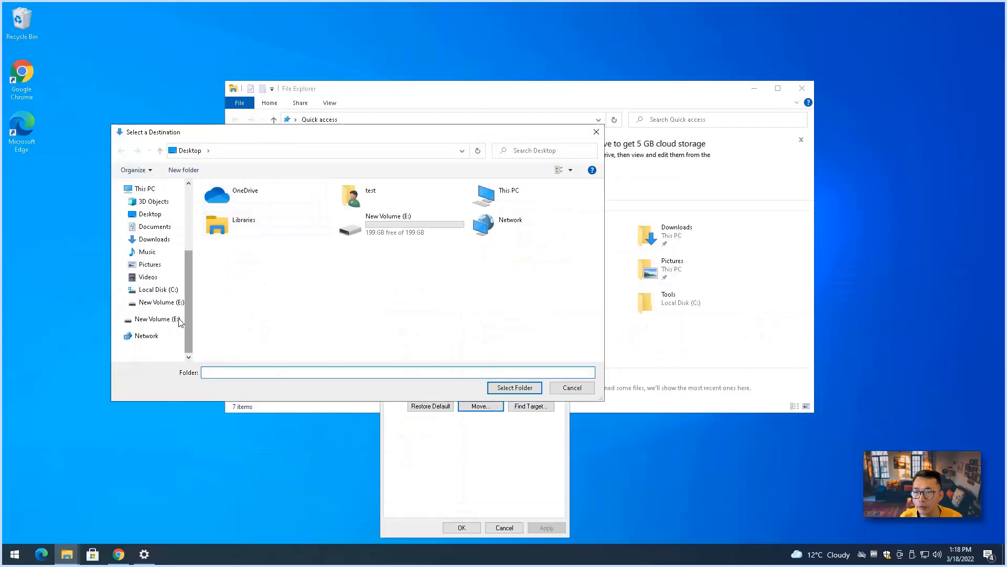
left_click(176, 303)
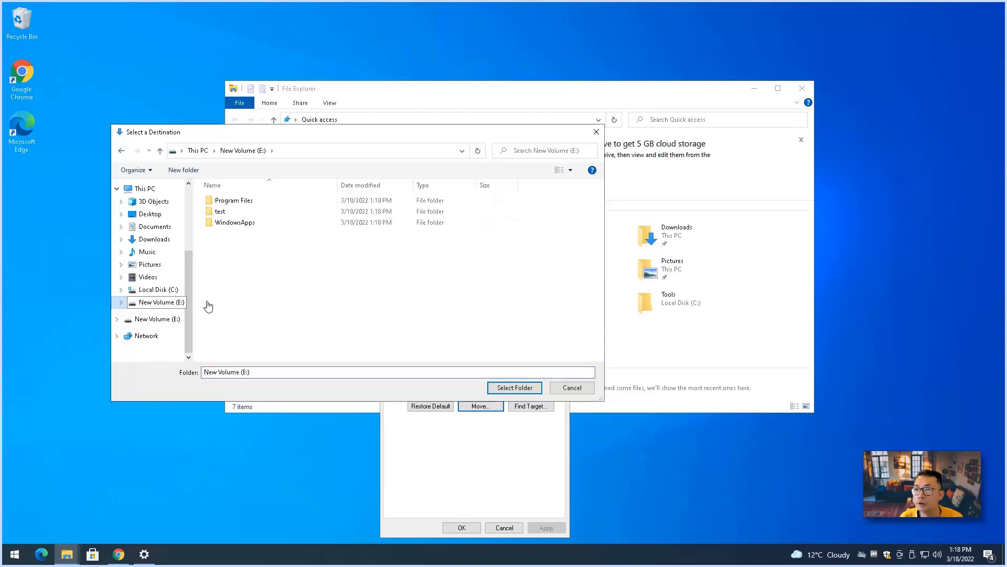
right_click(265, 273)
mouse_move(325, 384)
left_click(387, 386)
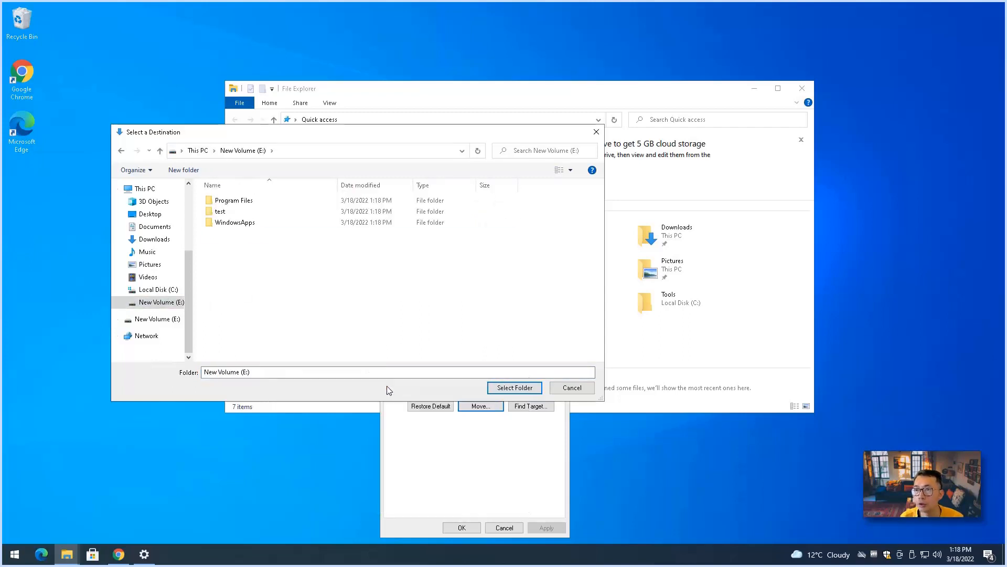
type("Download")
left_click(248, 246)
double_click(243, 234)
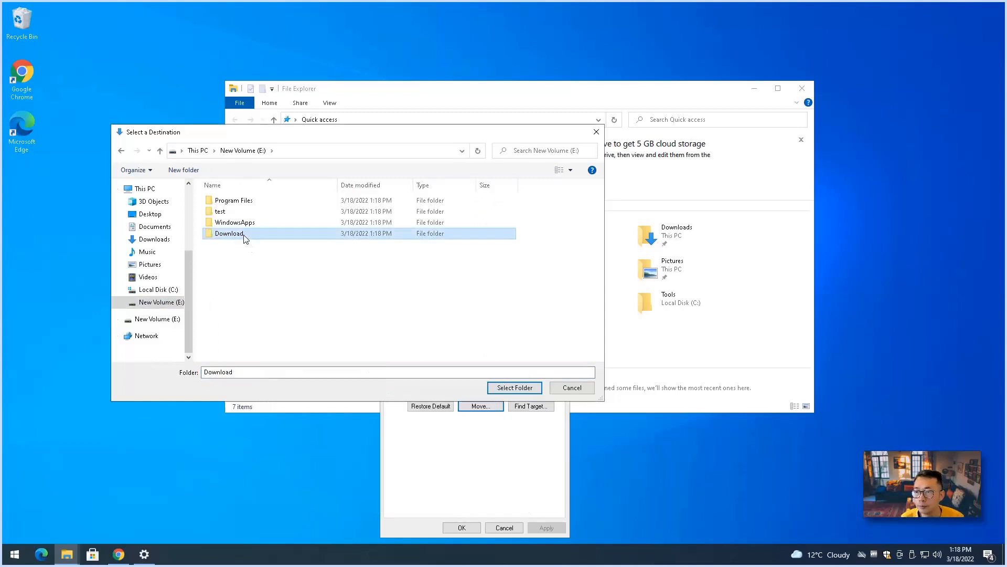
left_click(497, 387)
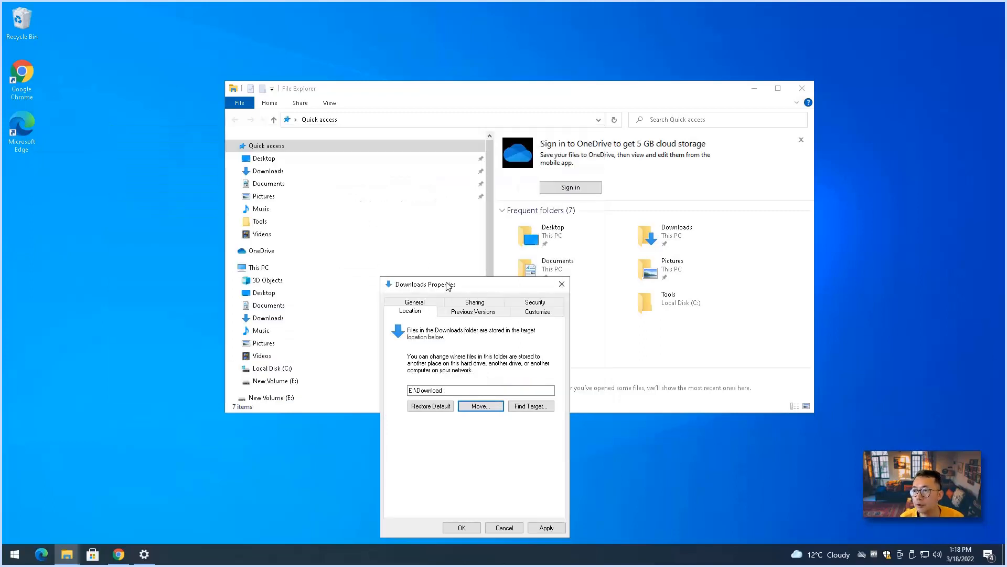
- Start moving all existing Downloads files to E:\Download, cancel the running copy and close the folder's properties
left_click(455, 388)
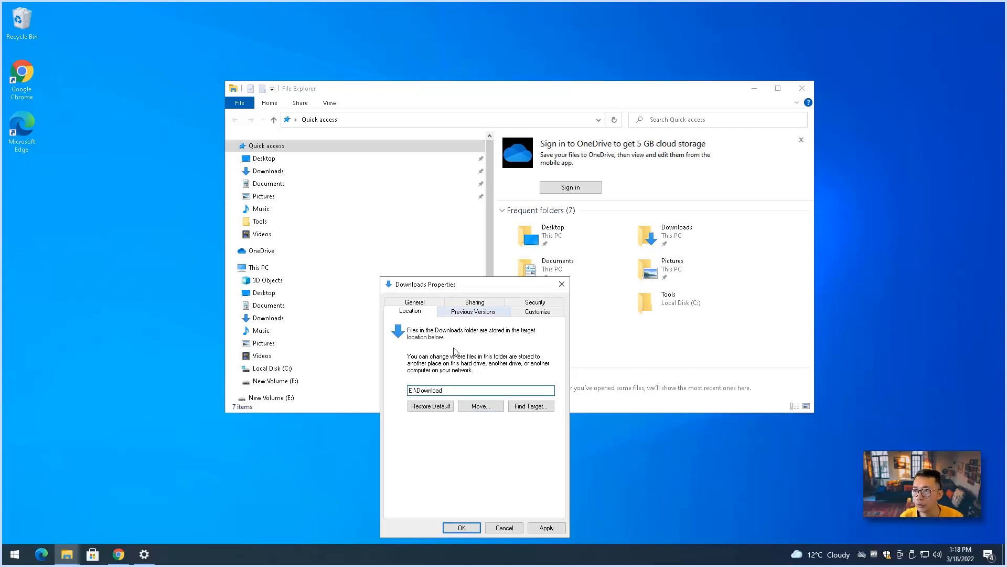
left_click(467, 528)
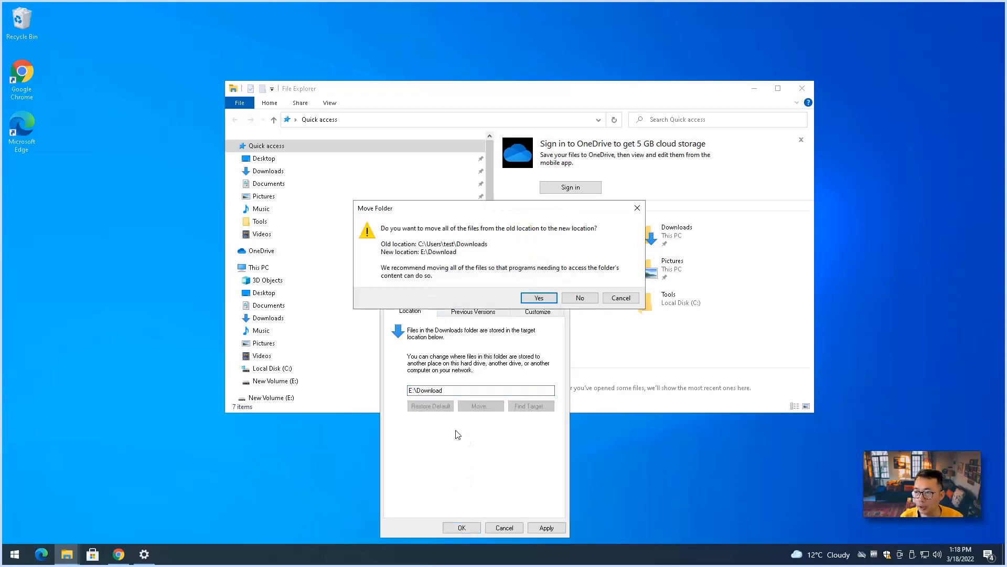
left_click(532, 297)
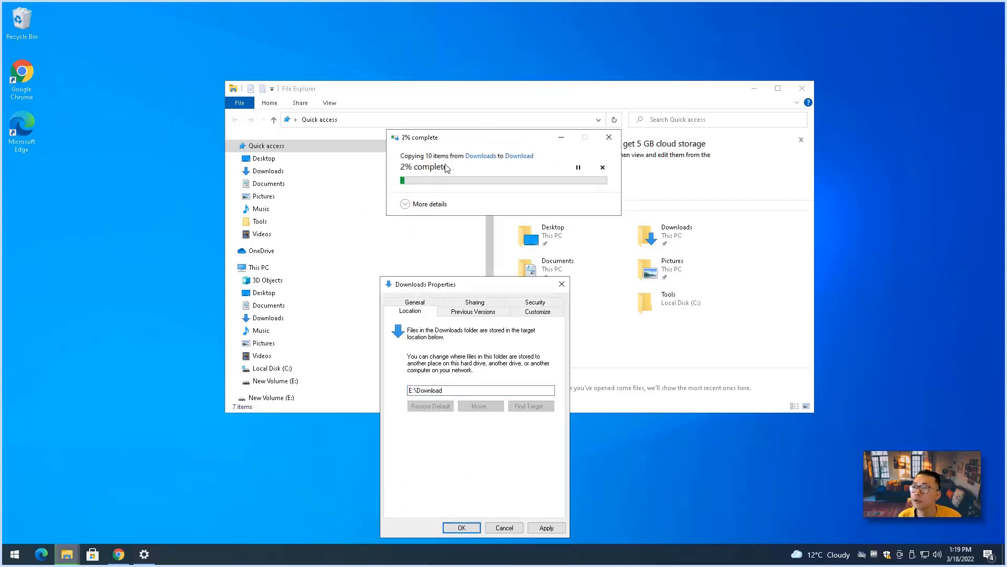
left_click(603, 168)
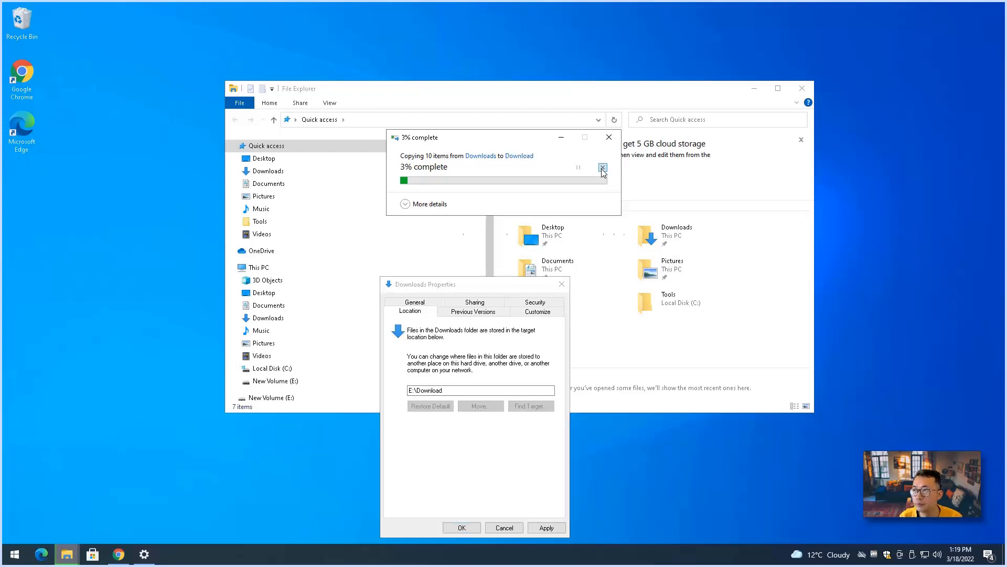
left_click(620, 288)
- Open the Documents folder's location properties and start choosing a destination to move it to
right_click(319, 185)
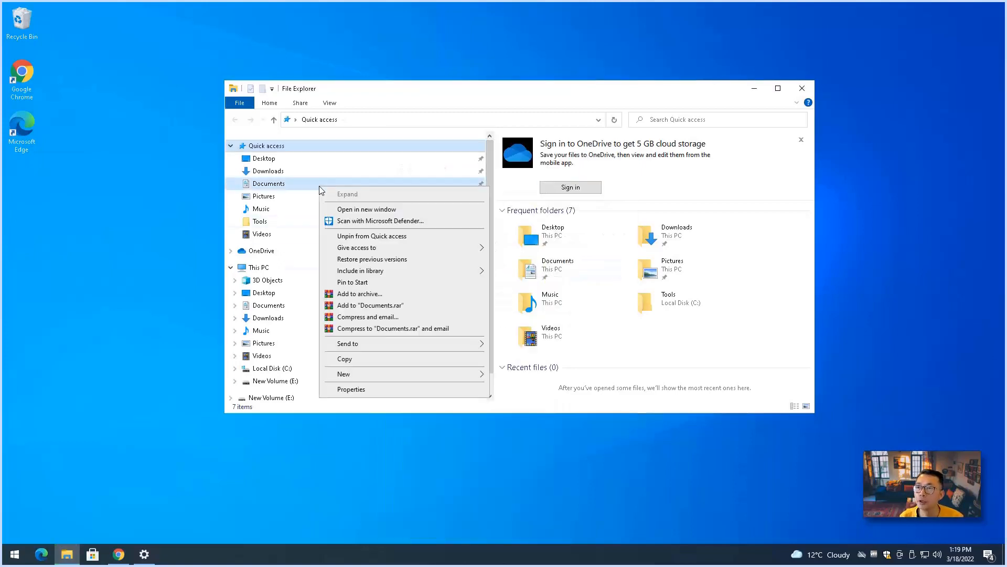
left_click(385, 387)
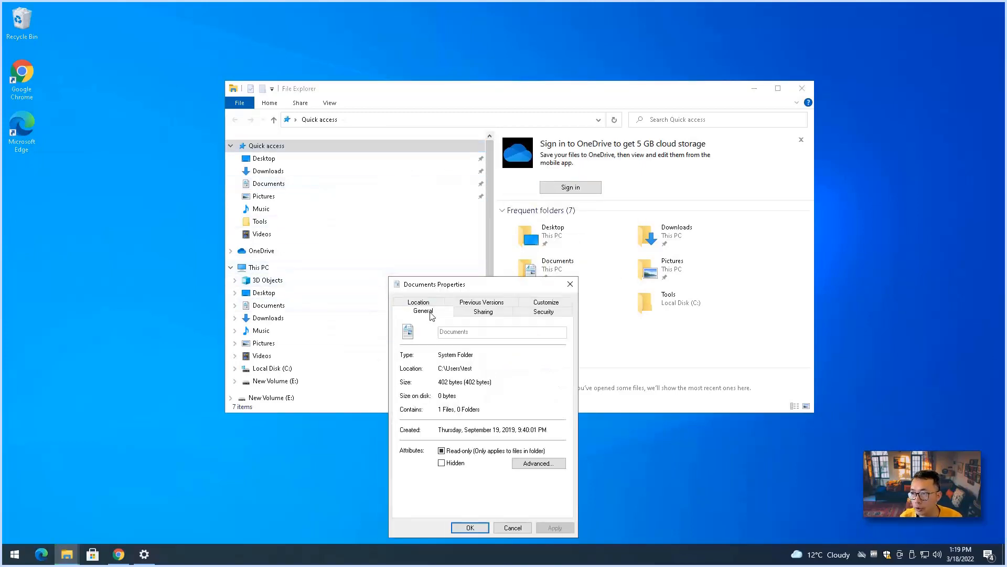
left_click(420, 302)
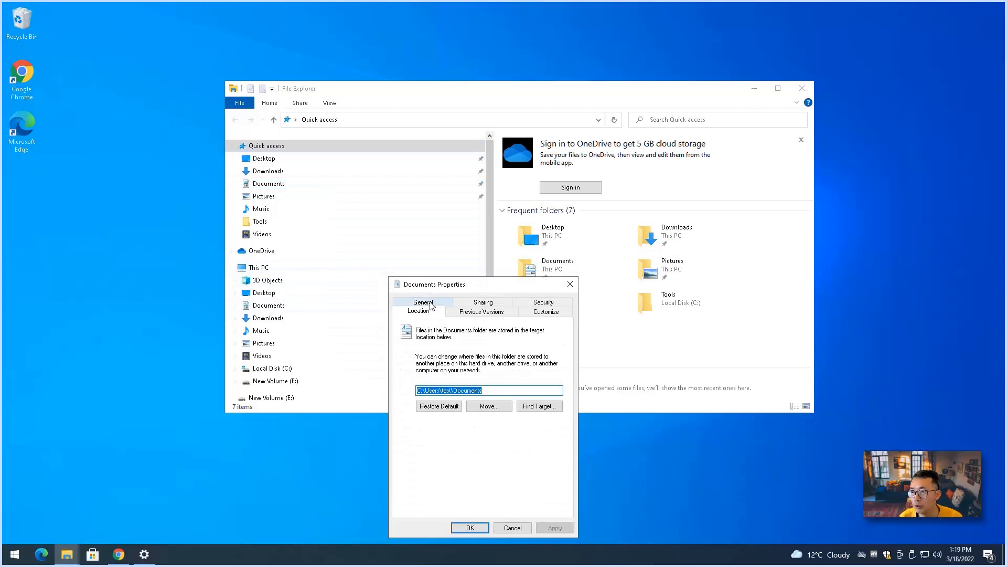
left_click(466, 391)
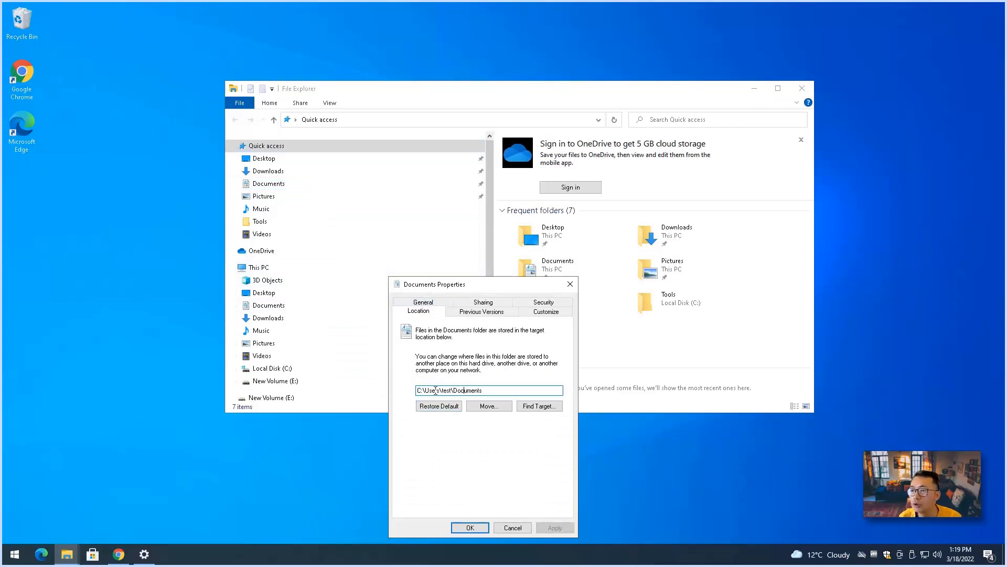
left_click(489, 405)
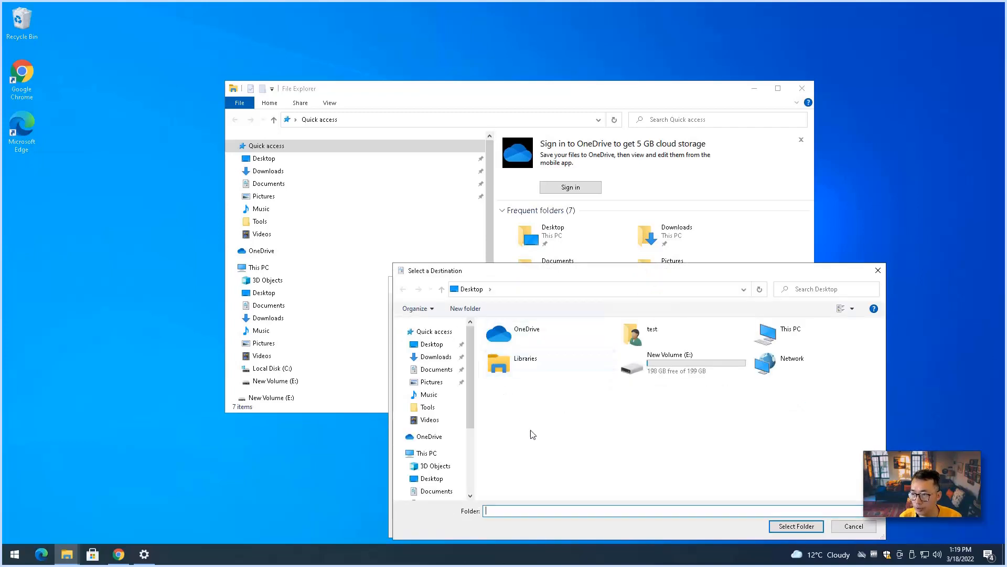
- Create a folder named Documents on New Volume (E:) and open it as the destination
double_click(704, 353)
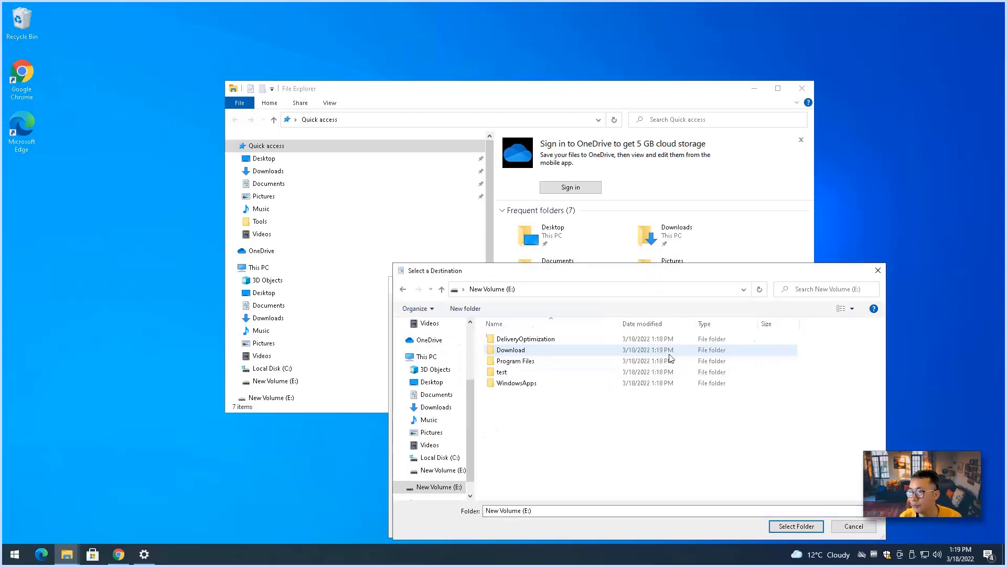
right_click(531, 414)
mouse_move(600, 392)
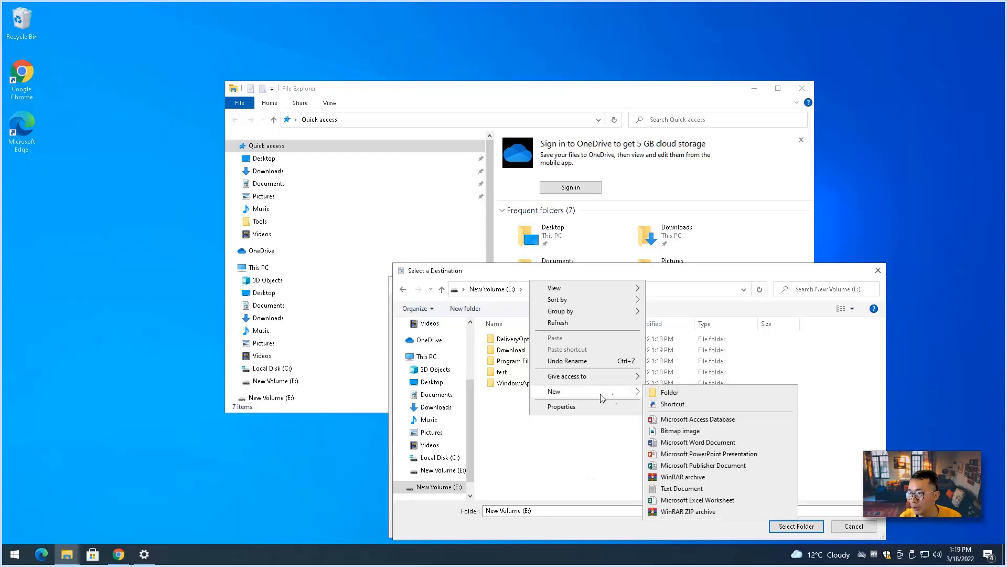
left_click(676, 398)
type("Documents")
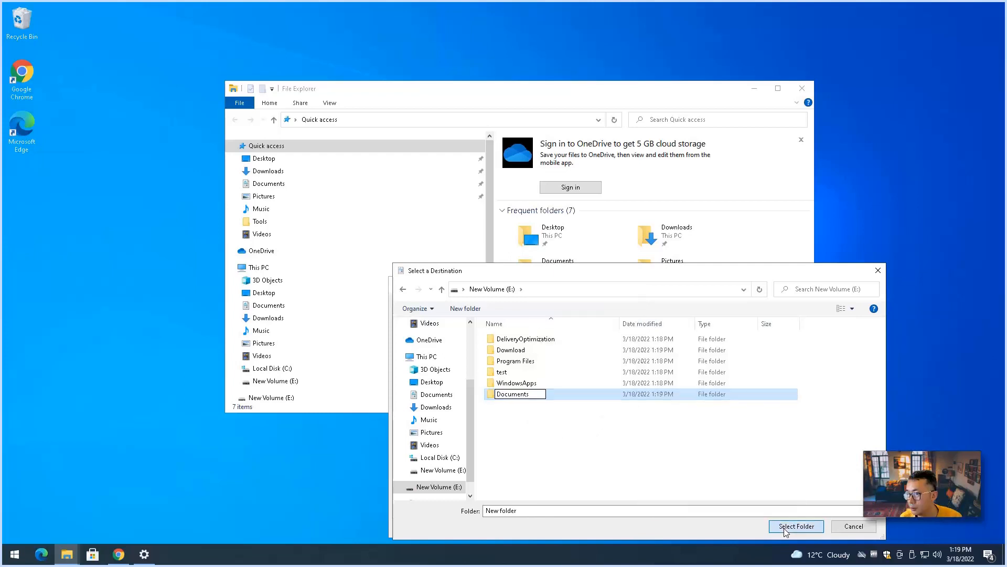
key("Return")
double_click(558, 395)
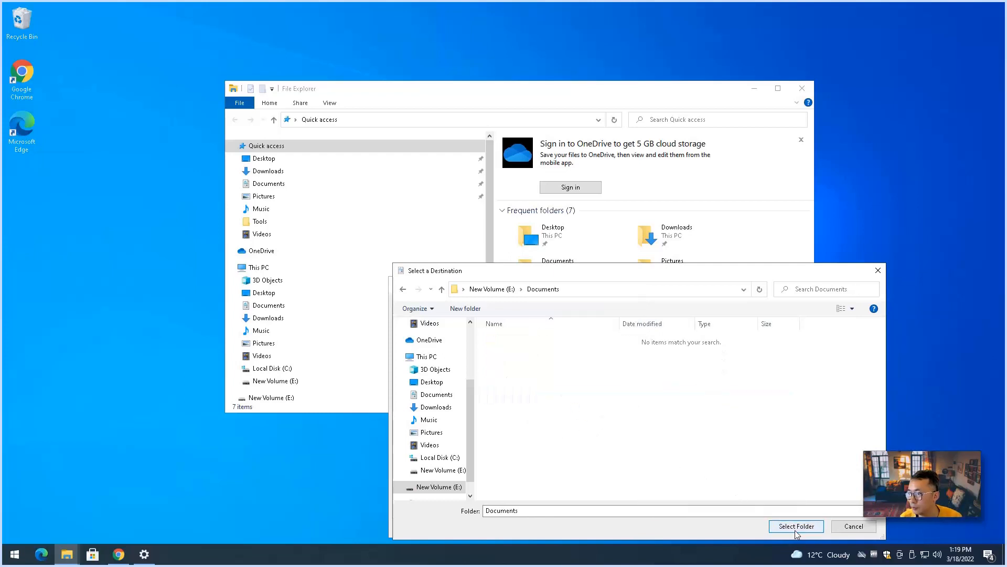
- Set E:\Documents as the Documents folder's new location and move all existing files there
left_click(795, 528)
left_click(482, 528)
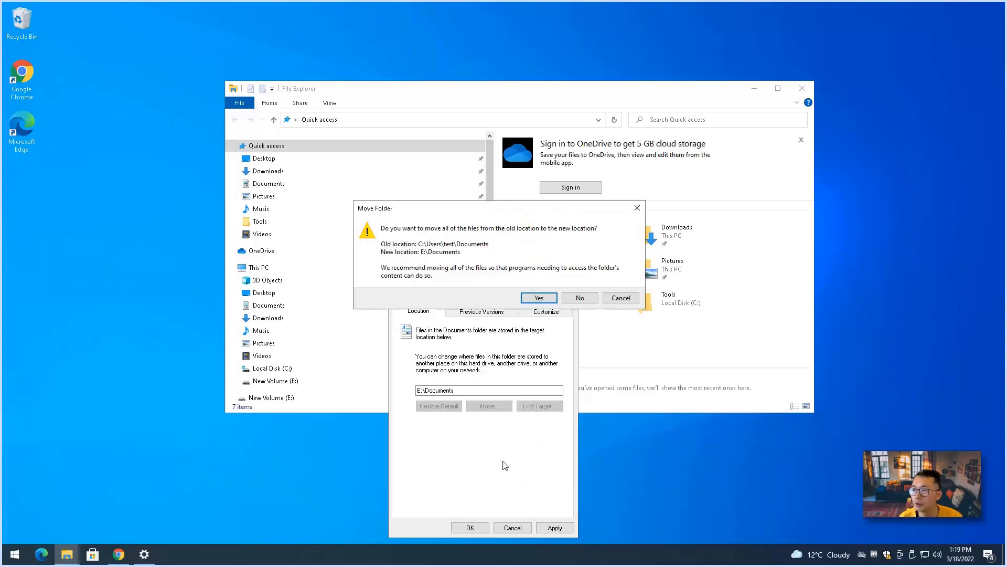
left_click(542, 301)
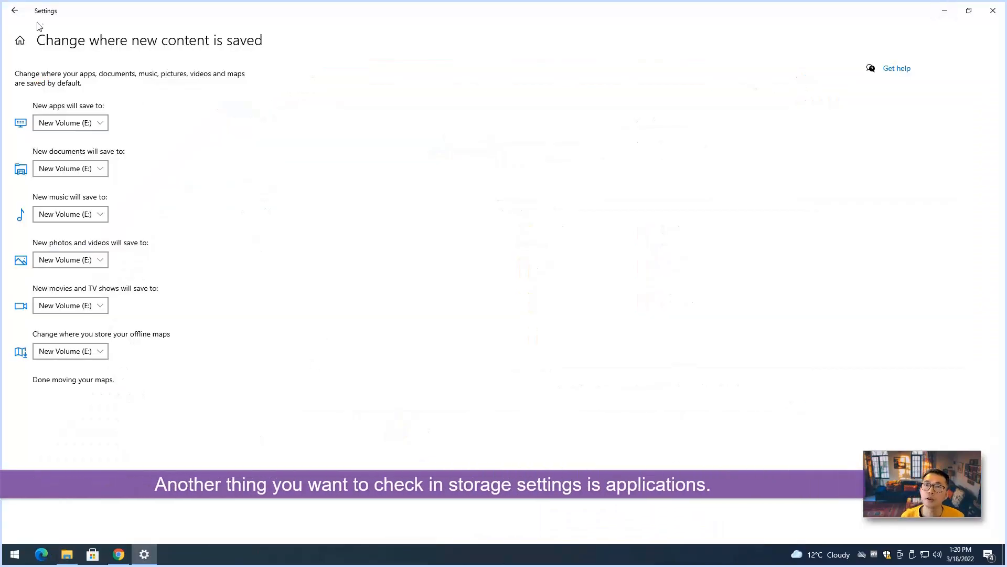
- In Settings, examine the storage categories and the apps installed on Local Disk (C:), including the move and uninstall options for 3D Viewer
left_click(14, 11)
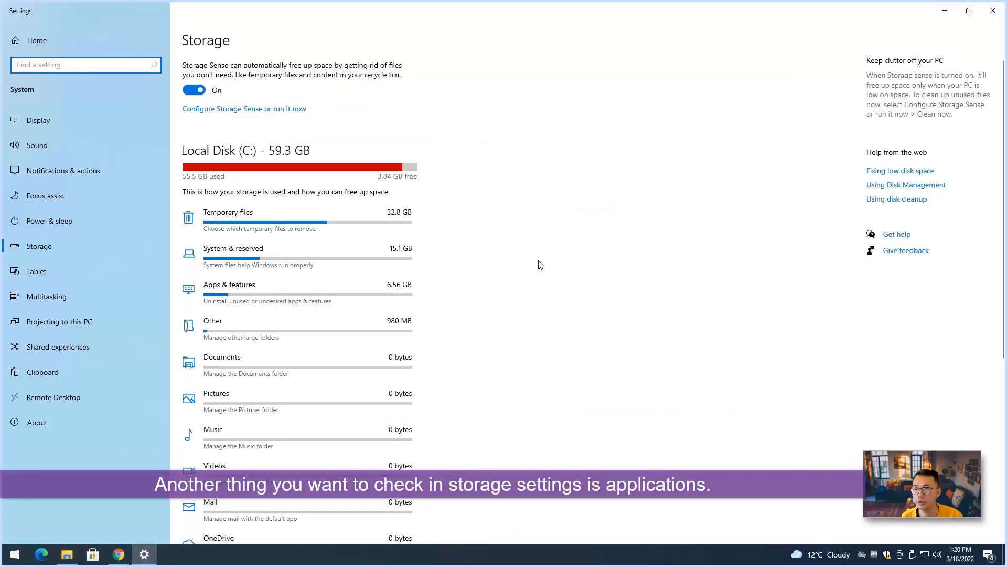
scroll(540, 265, "down", 6)
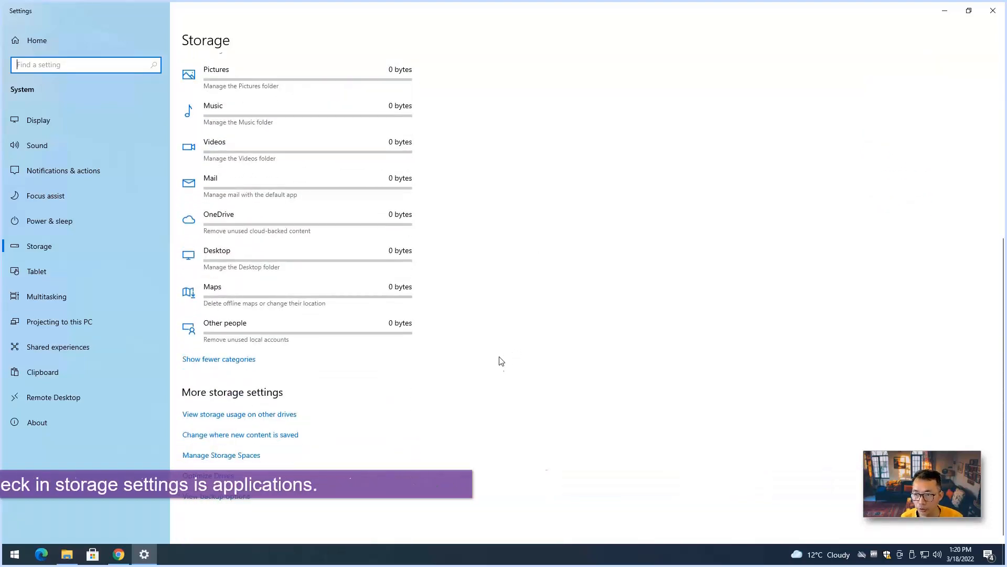
scroll(283, 370, "up", 5)
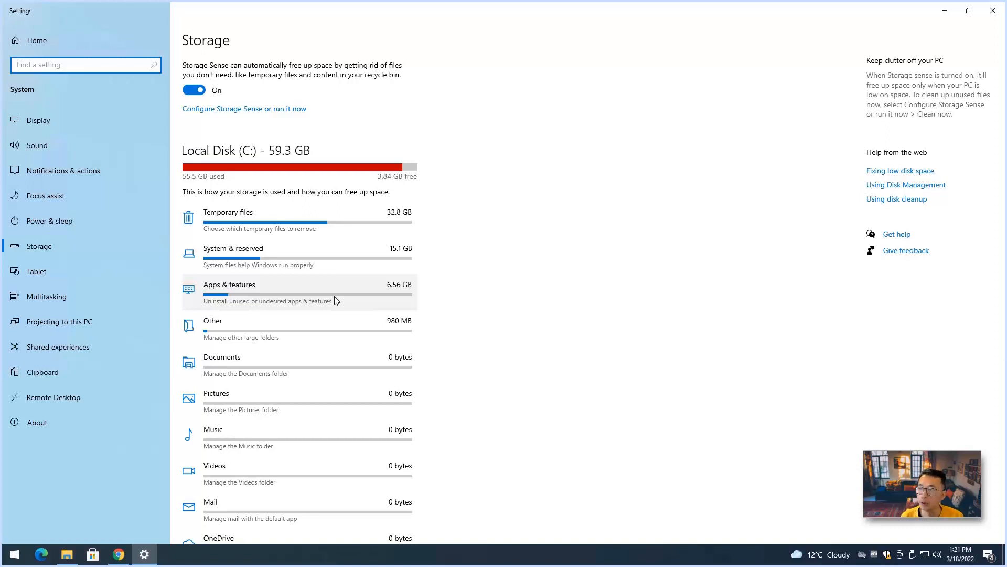
left_click(336, 300)
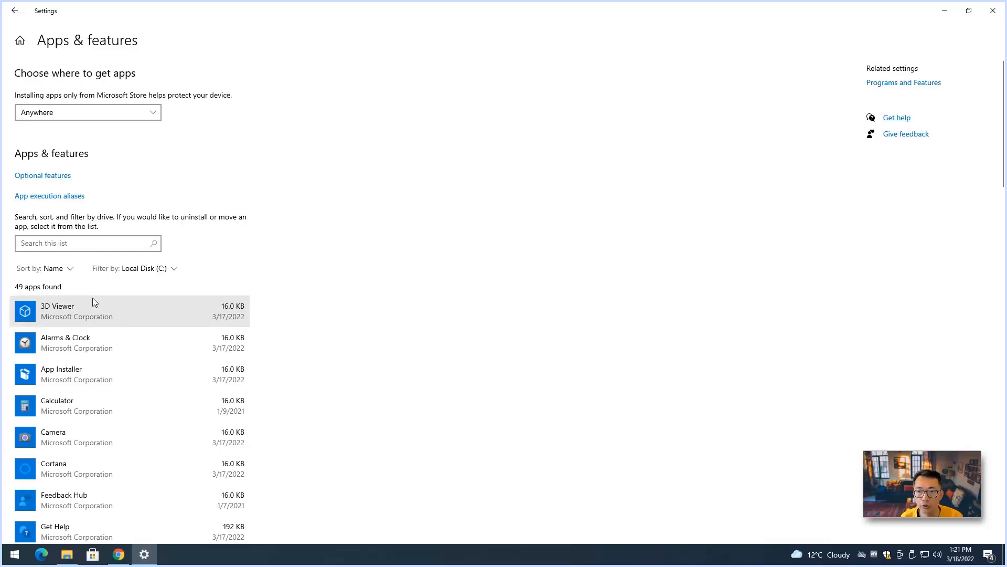
scroll(154, 371, "down", 15)
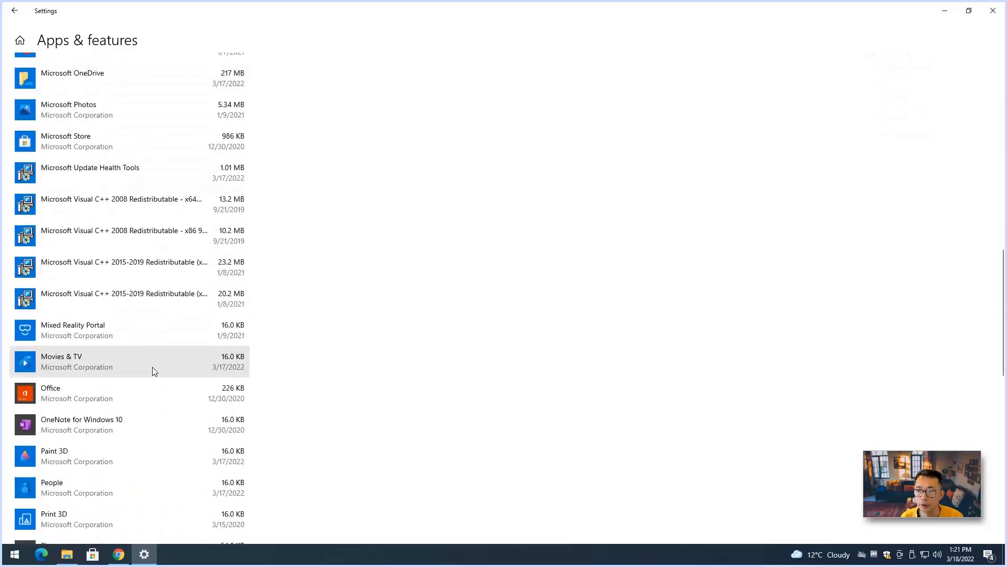
scroll(154, 371, "up", 20)
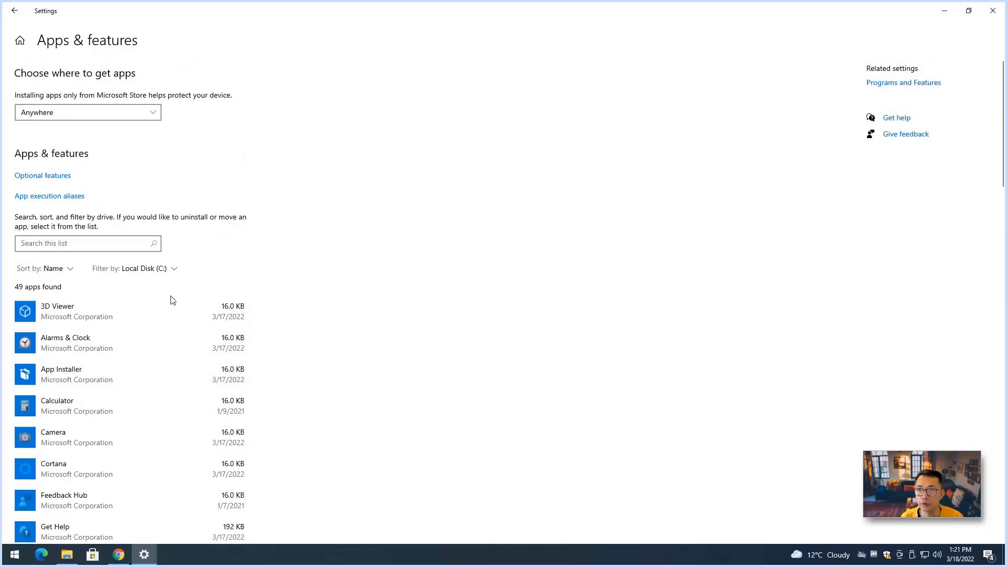
left_click(178, 313)
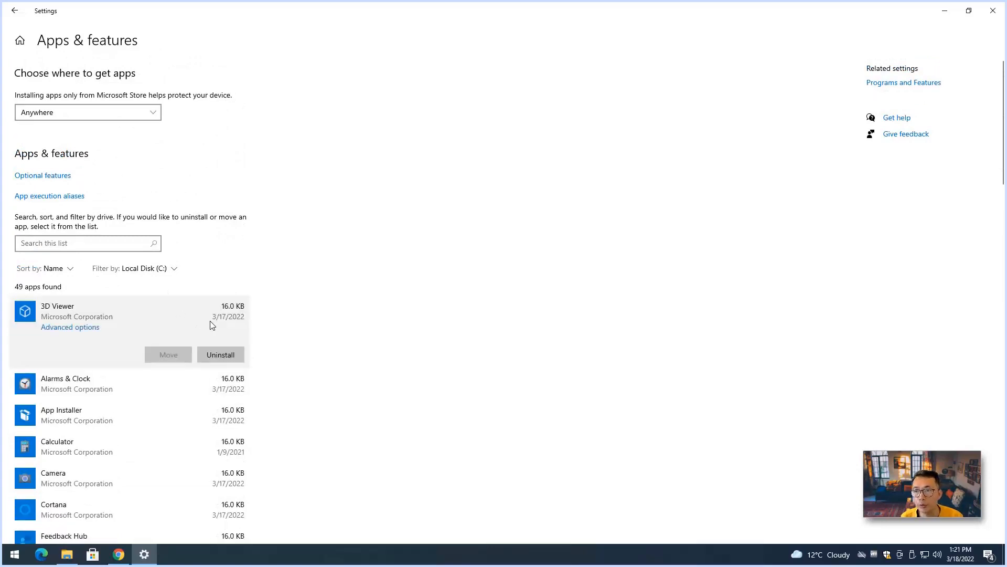
scroll(227, 389, "down", 4)
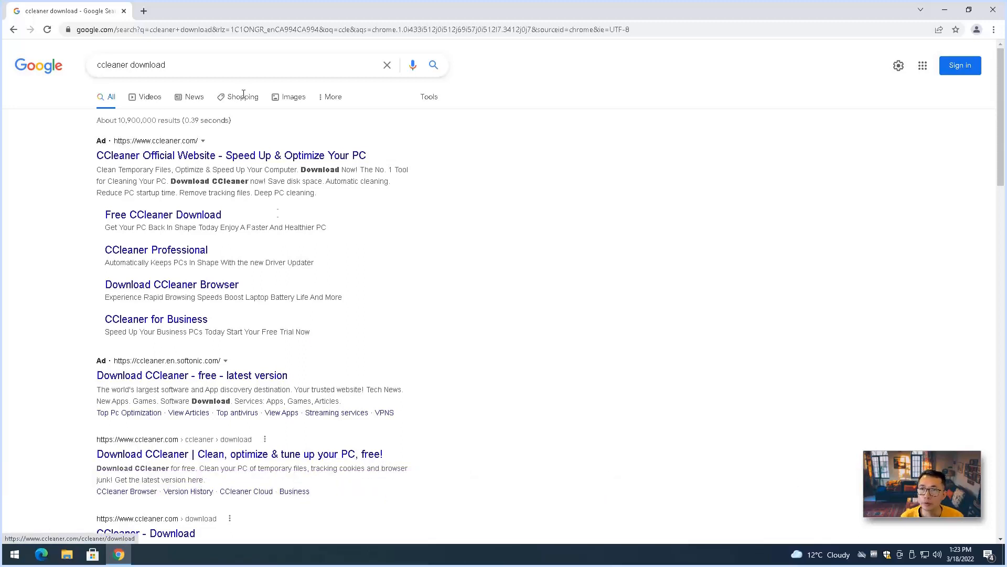
- In Chrome, open the official CCleaner download page from the search results, accept its cookies and download the free version
left_click(371, 459)
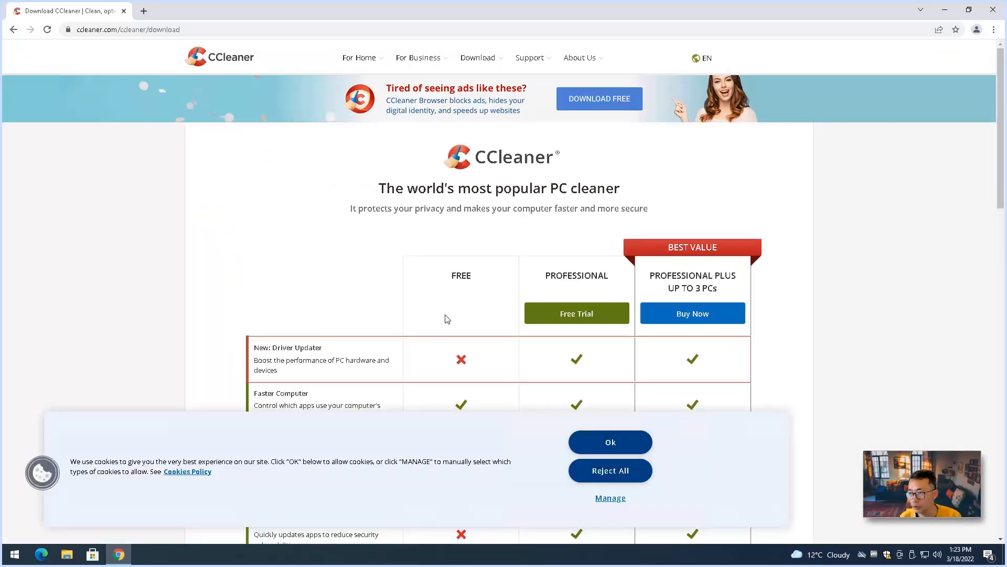
scroll(475, 325, "down", 8)
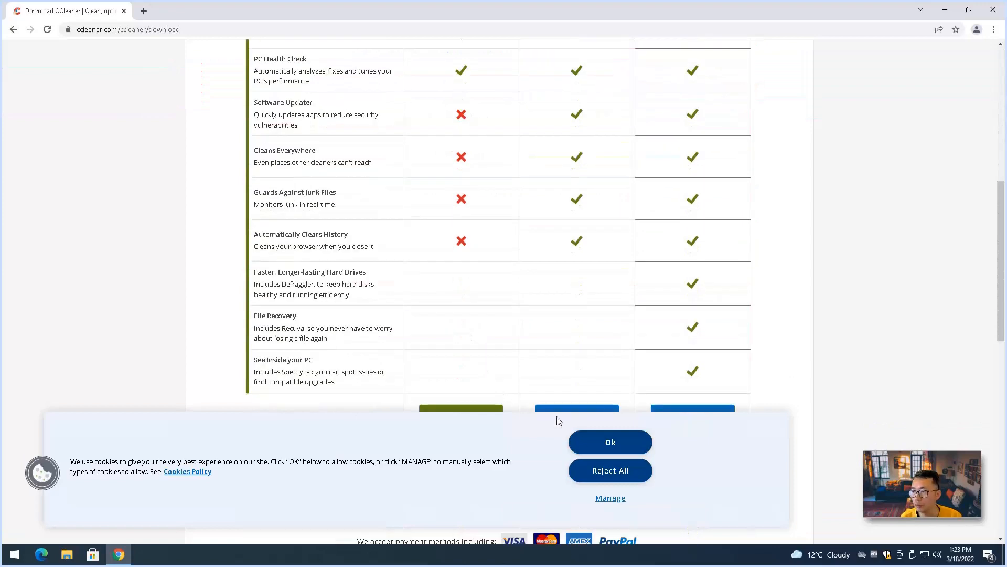
left_click(610, 442)
scroll(376, 317, "down", 12)
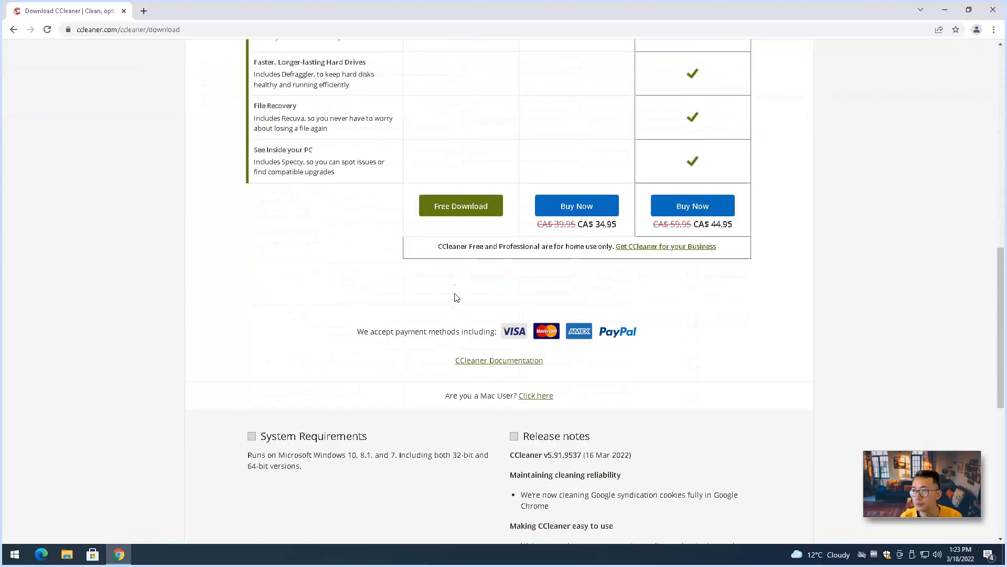
left_click(460, 208)
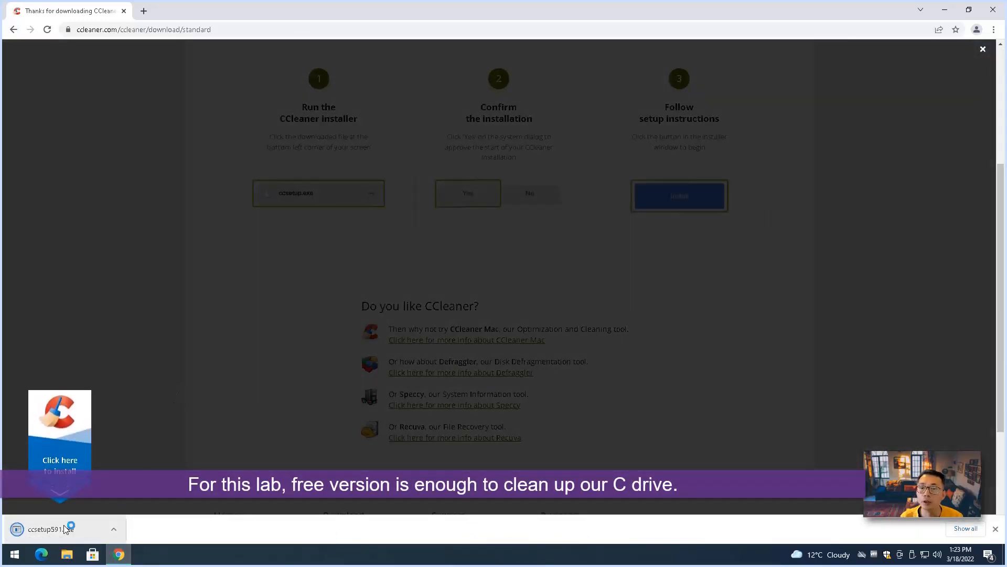
- Run the downloaded ccsetup591.exe, allow it to make changes, minimize File Explorer and install CCleaner v5.91
left_click(167, 394)
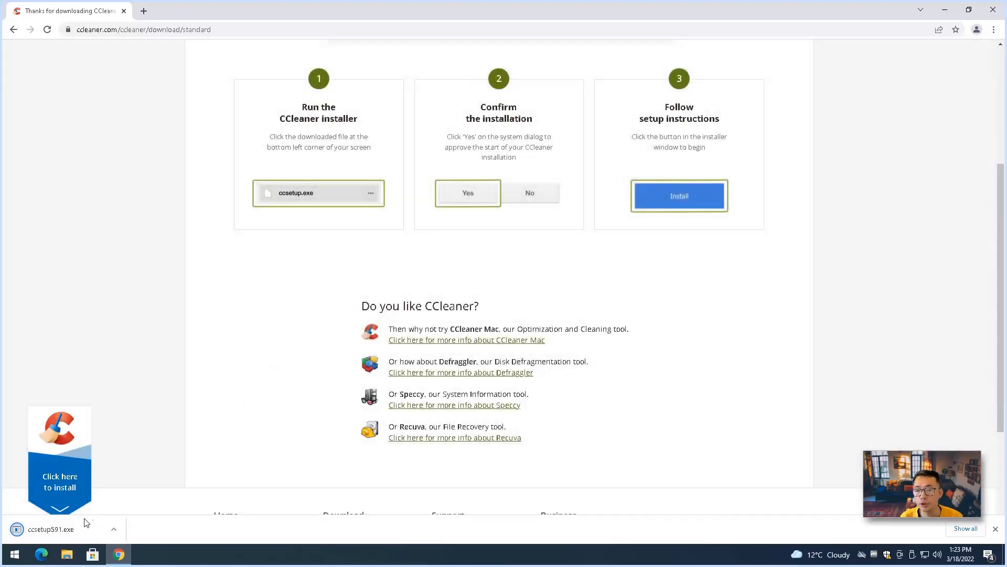
left_click(86, 523)
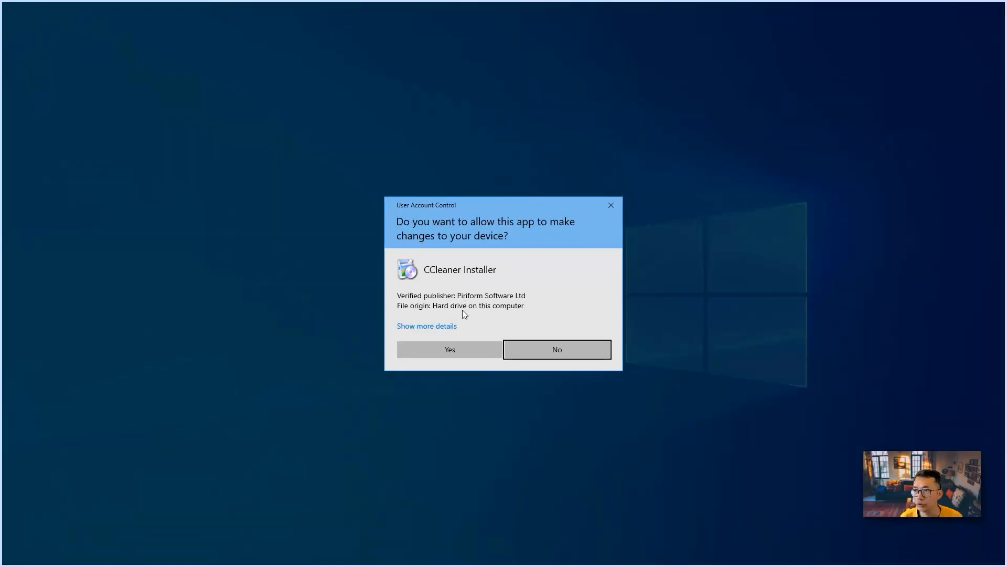
left_click(466, 348)
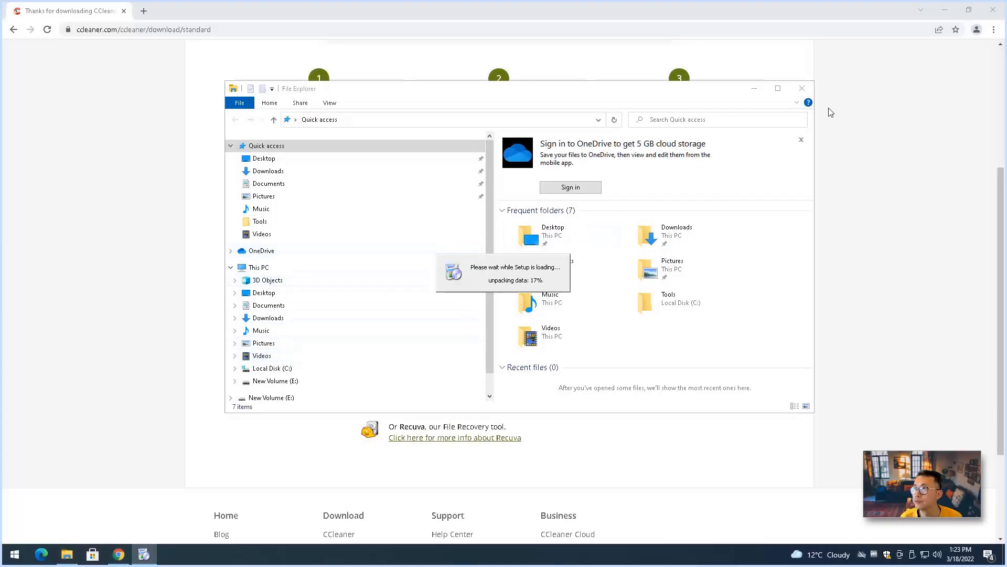
left_click(755, 89)
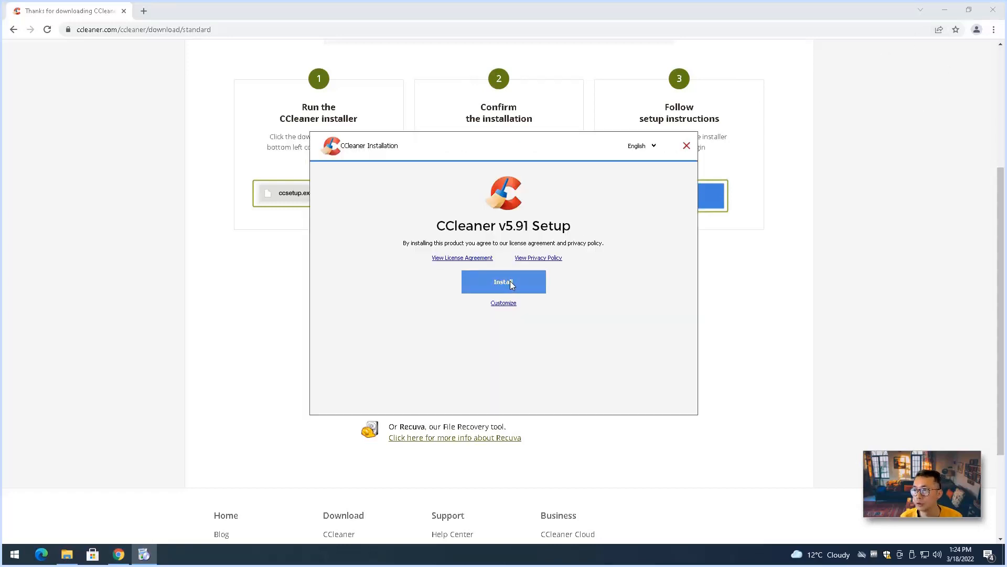
left_click(512, 284)
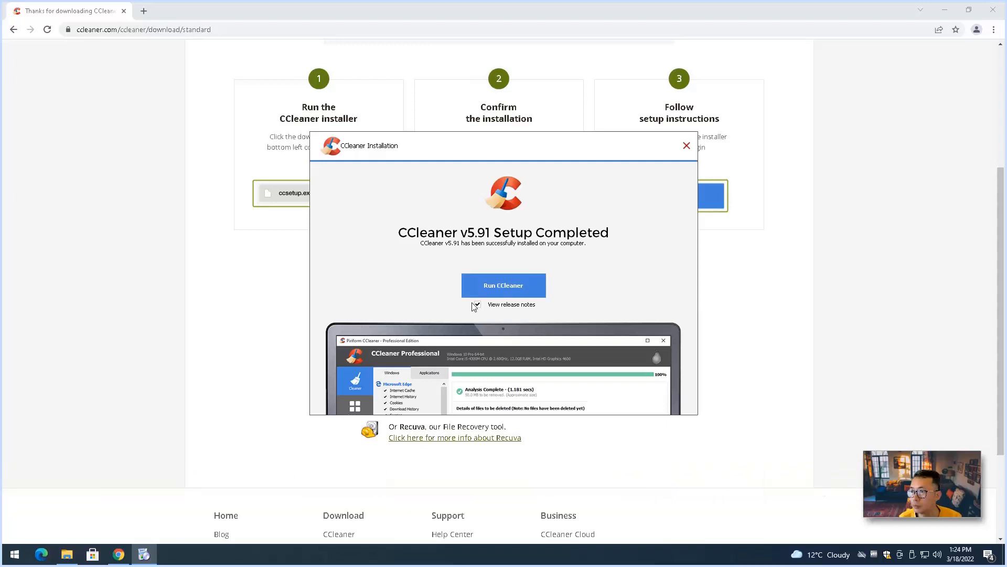
- Launch CCleaner from the completed setup and get through its welcome screens
left_click(496, 288)
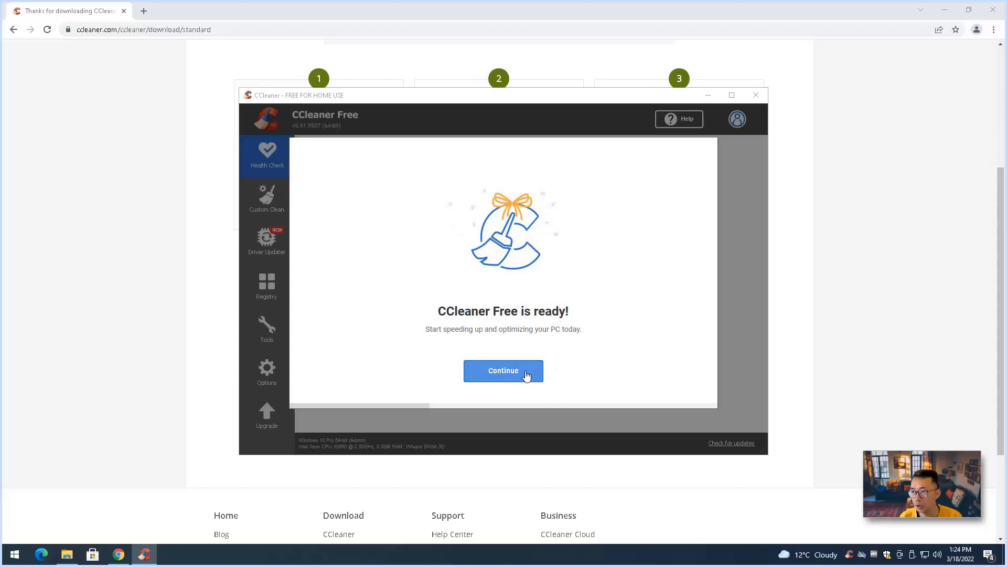
left_click(526, 376)
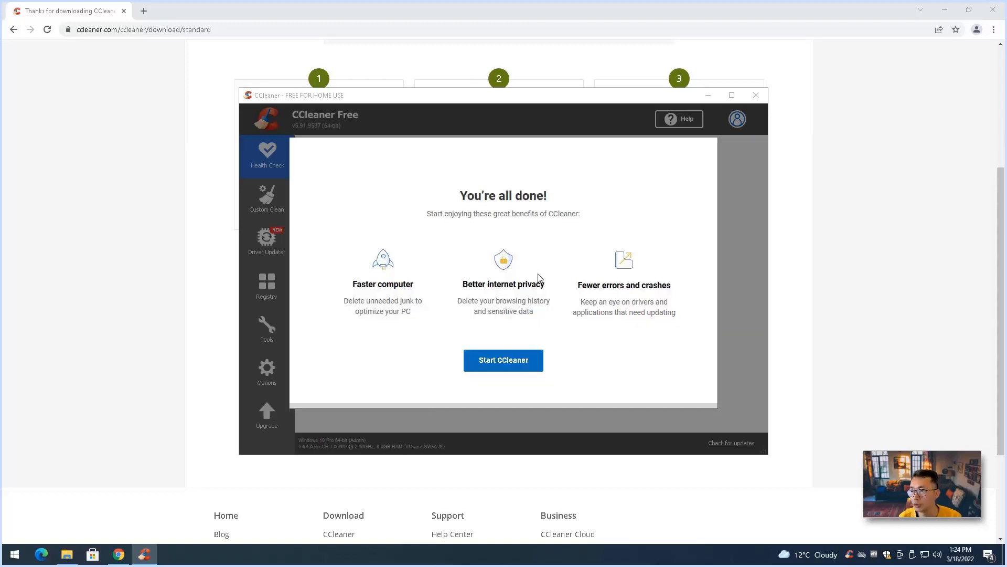
left_click(536, 367)
- Run a Health Check, letting CCleaner close Google Chrome for the analysis, and fix the issues found
left_click(580, 378)
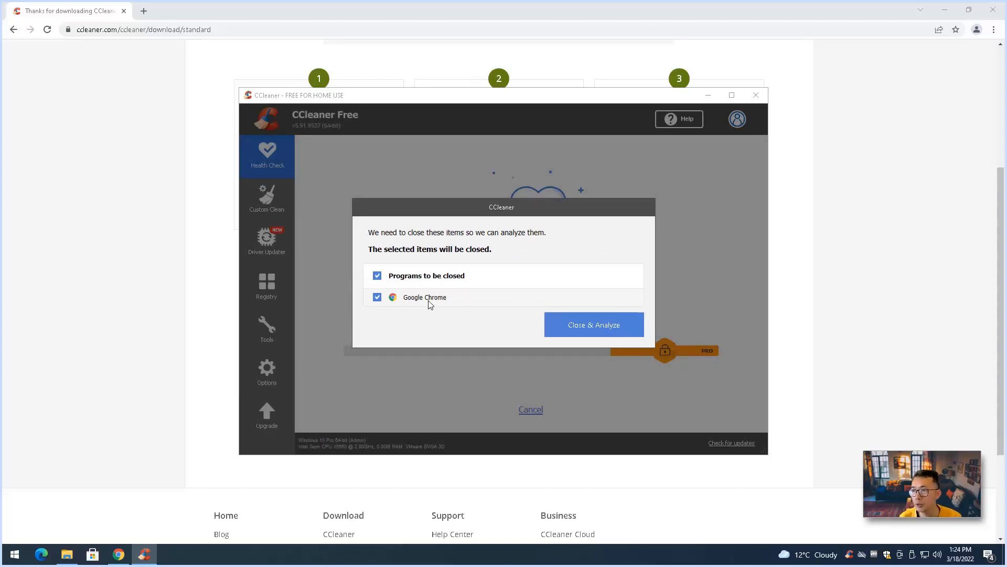
left_click(598, 333)
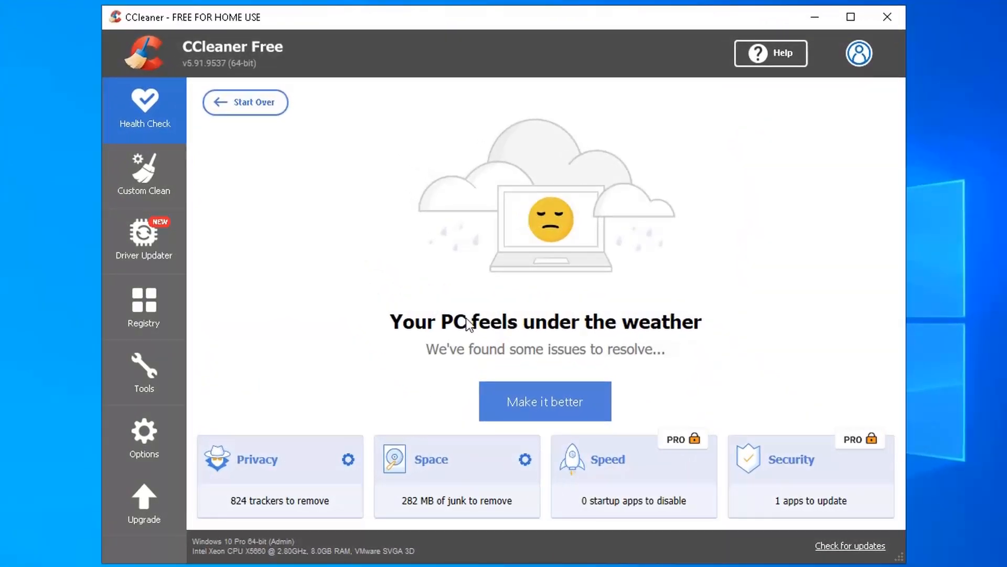
left_click(557, 402)
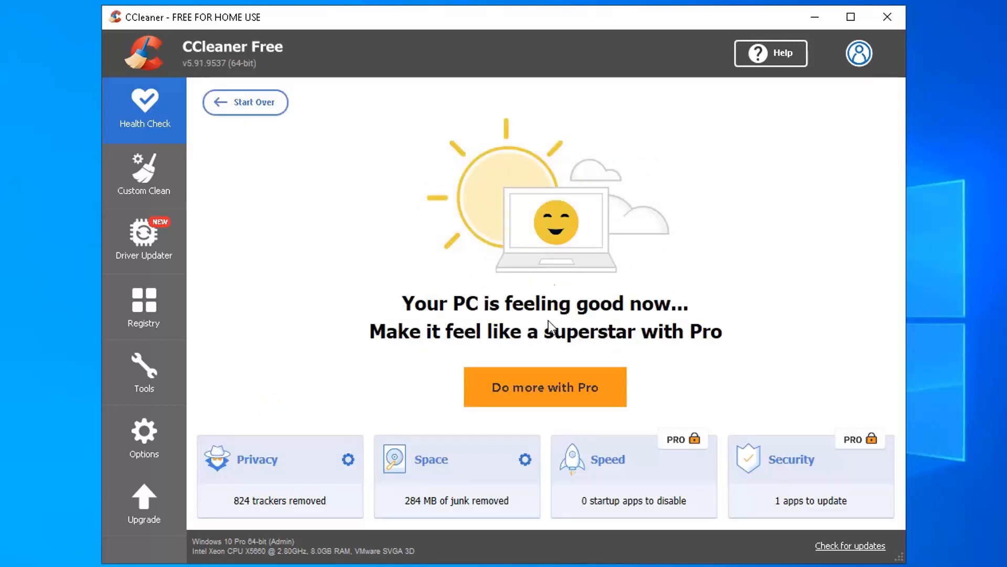
- Start the Health Check over and analyze the PC again
left_click(164, 154)
left_click(157, 122)
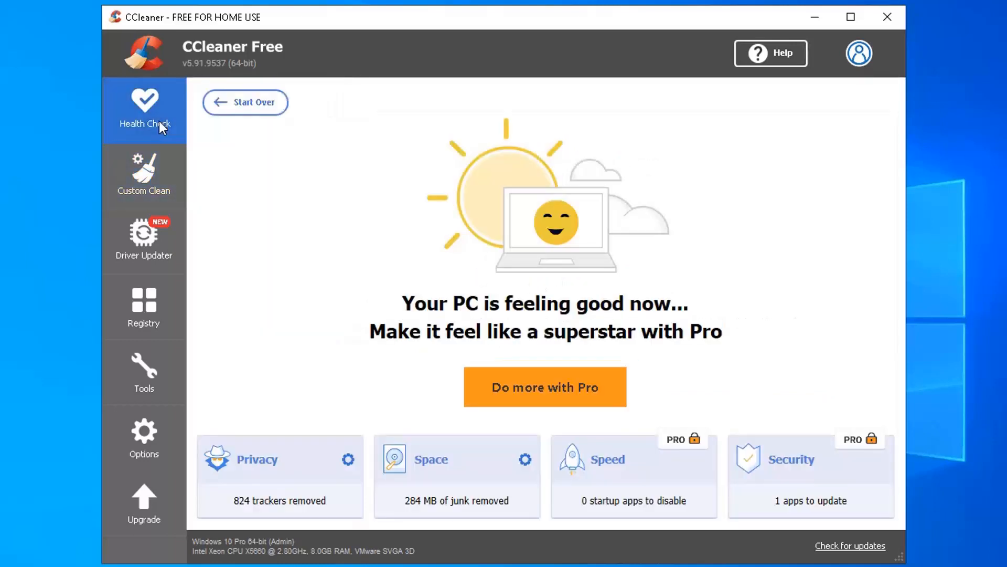
left_click(251, 103)
left_click(599, 429)
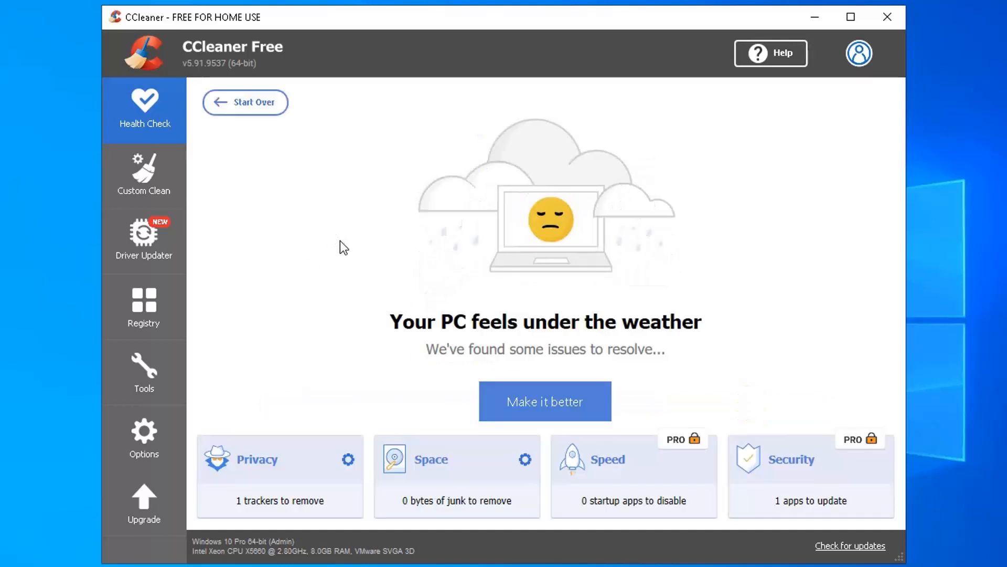
- In Custom Clean, include Edge Chromium's Session, Saved Form Information, Saved Passwords and Compact Databases, acknowledging the saved-passwords warning
left_click(150, 181)
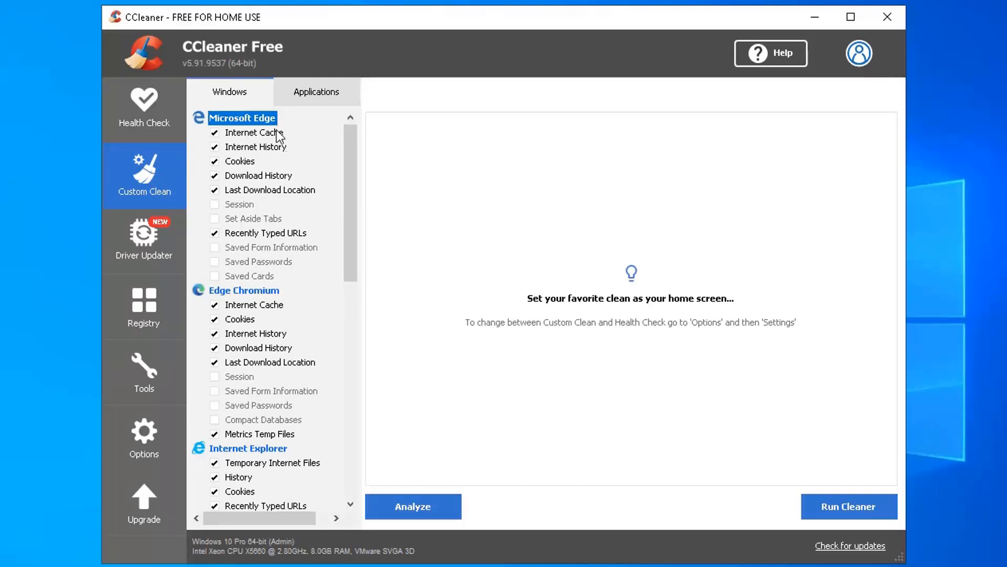
left_click(353, 311)
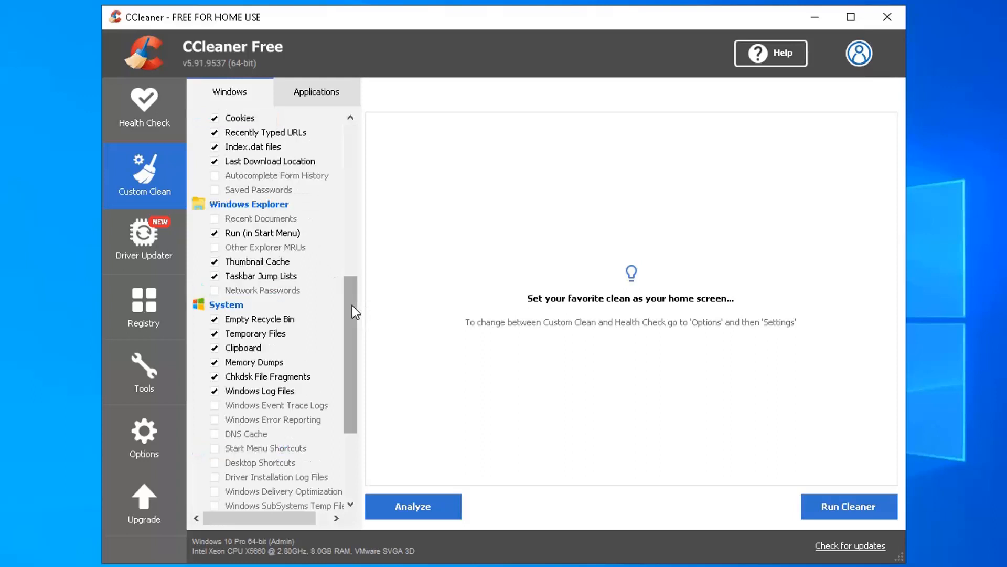
left_click_drag(352, 306, 361, 383)
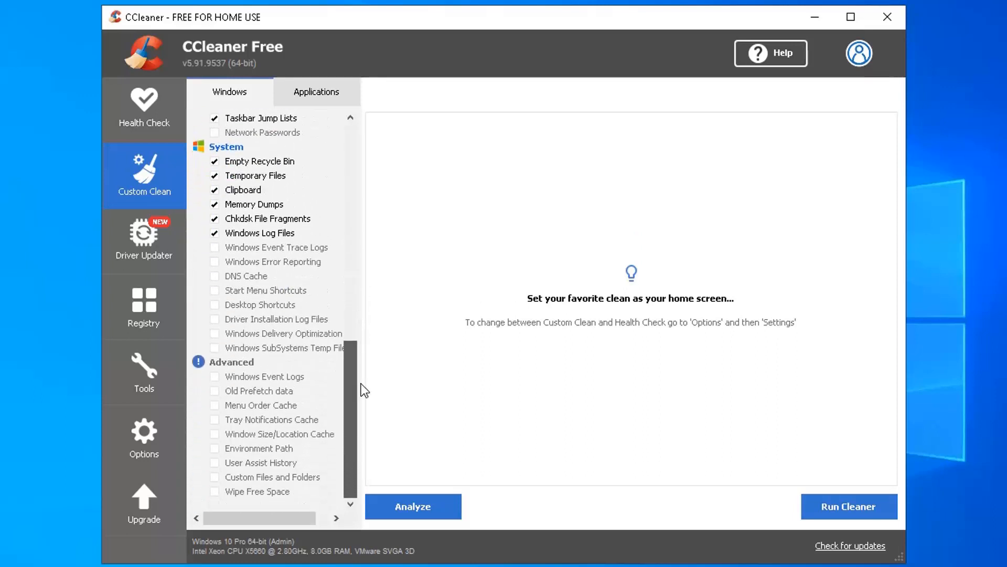
left_click(356, 307)
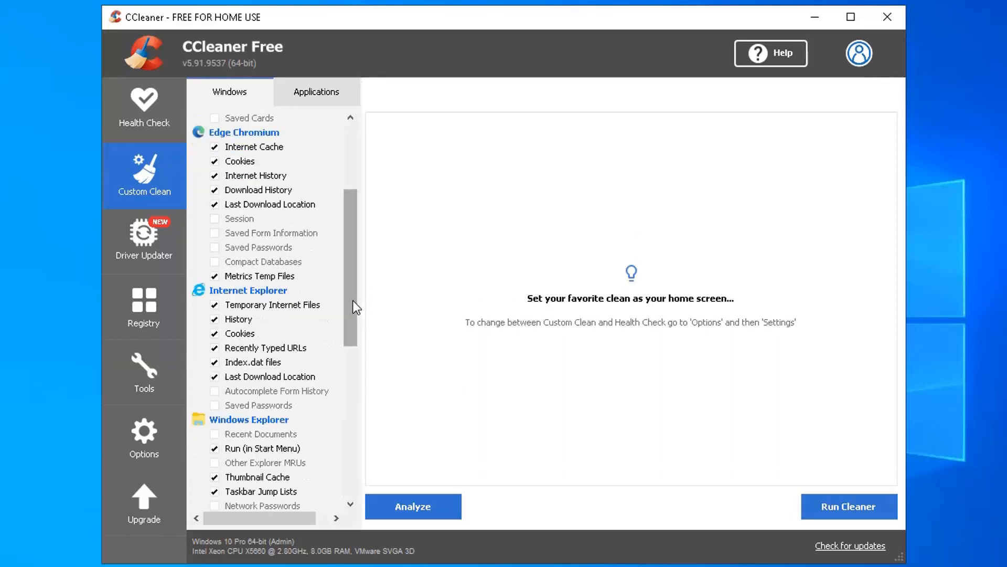
left_click_drag(353, 308, 353, 304)
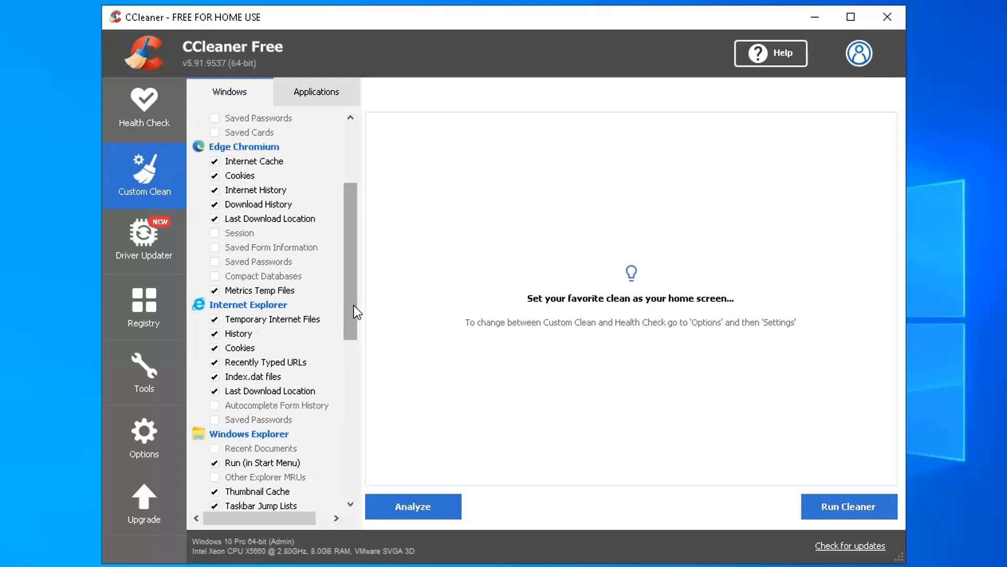
left_click(215, 233)
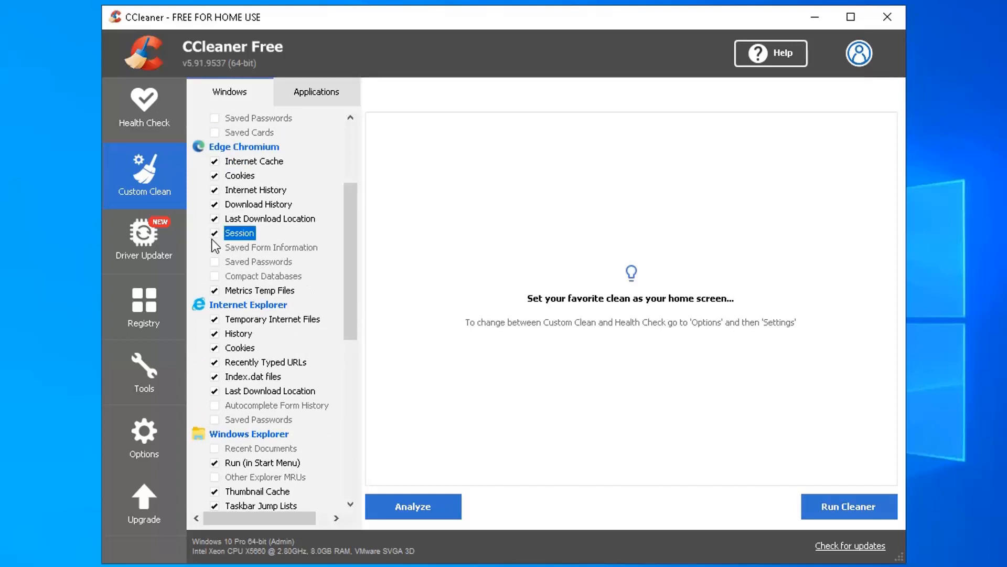
left_click(215, 248)
left_click(215, 261)
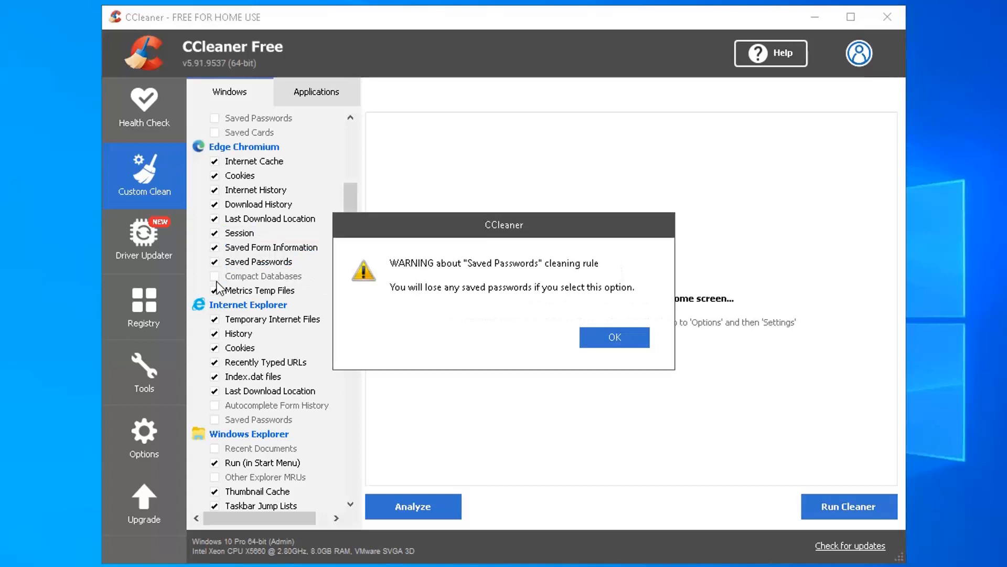
left_click(609, 339)
left_click(214, 276)
- Include Microsoft Edge's Session, Set Aside Tabs, Saved Form Information and Saved Passwords in the clean, and analyze the files for removal
scroll(294, 236, "up", 3)
left_click(257, 262)
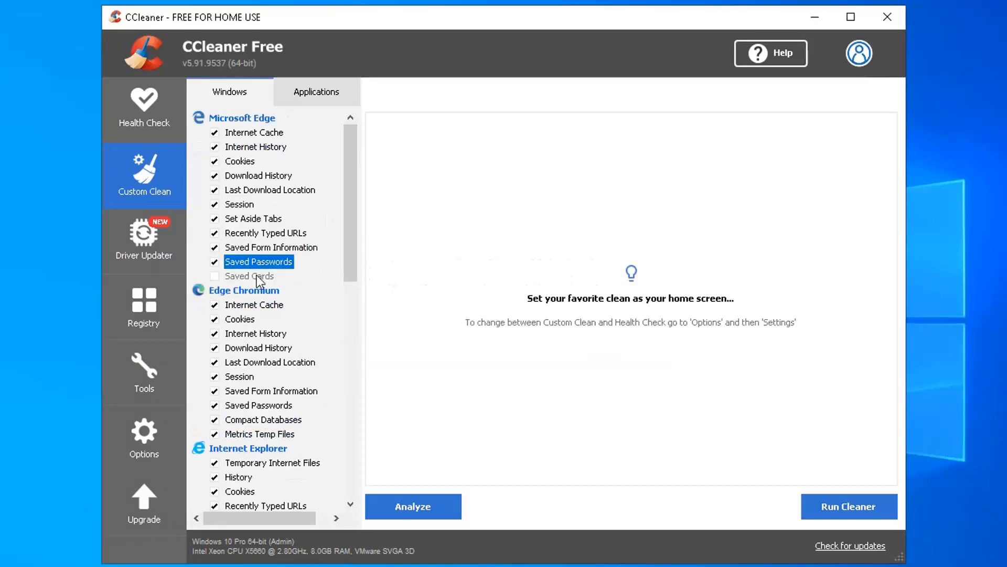
left_click(431, 501)
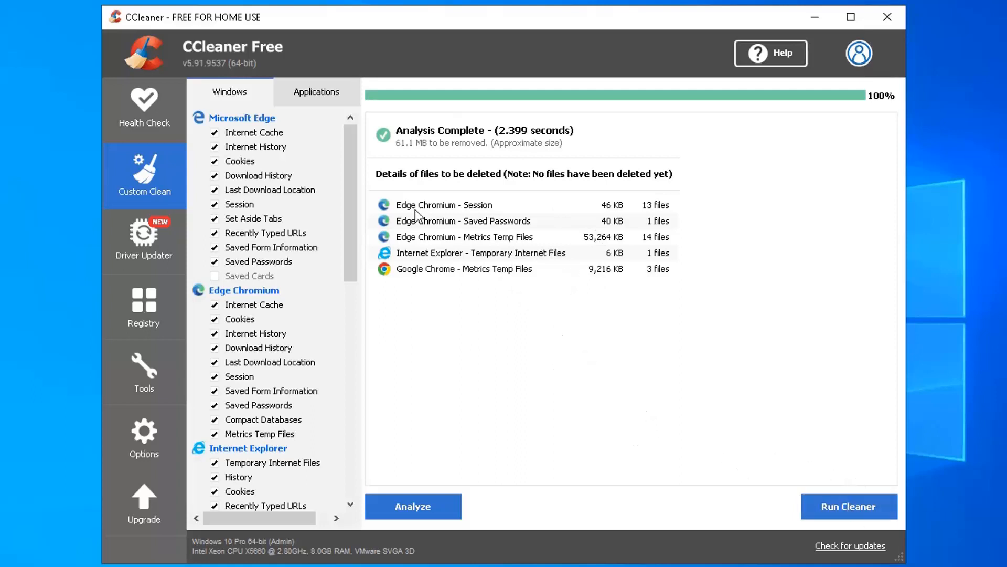
- Go past the application cleaning rules to CCleaner's list of installed programs and select 3D Viewer
left_click(329, 96)
left_click(150, 376)
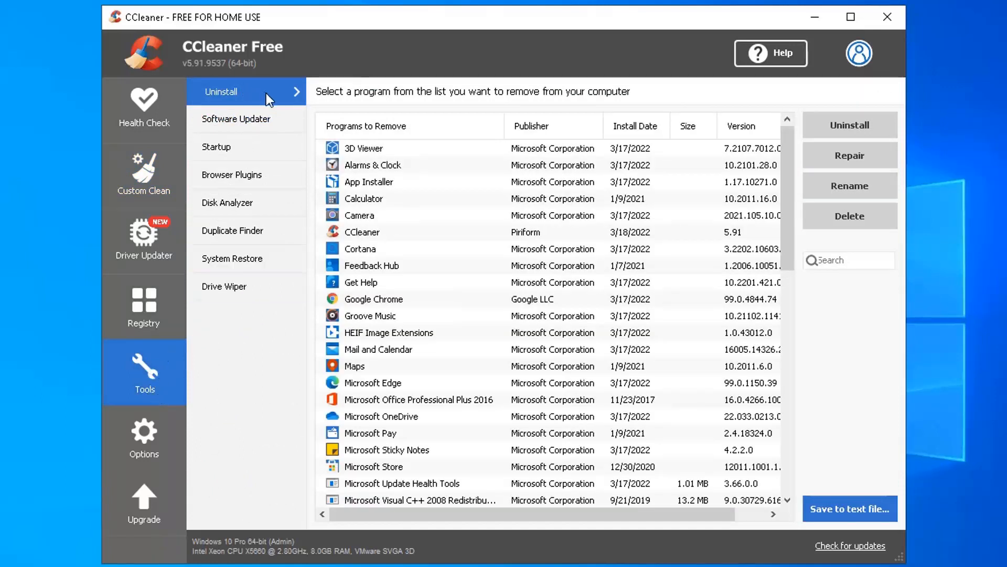
left_click(417, 148)
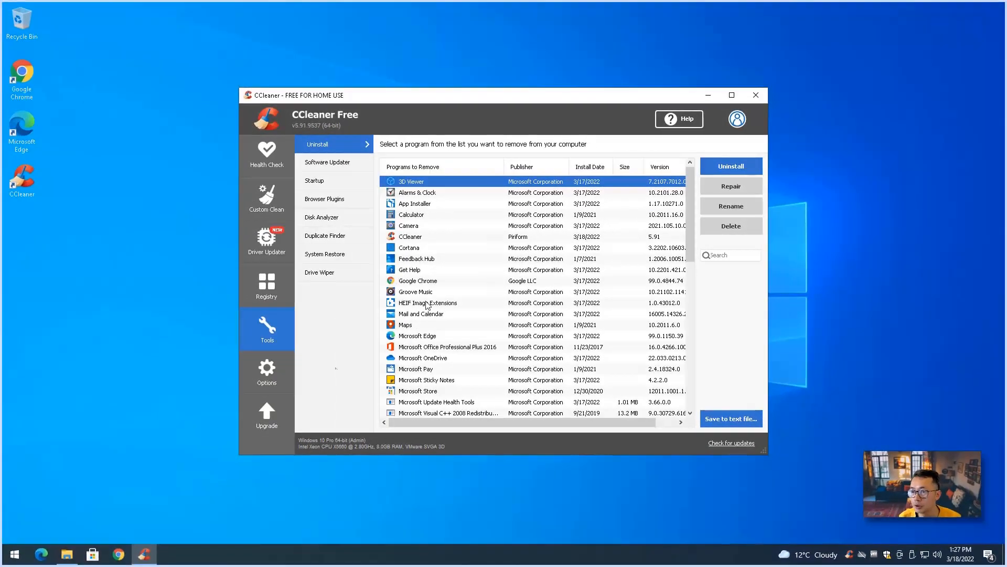
- Switch to the Windows Storage settings by searching for "storage" and open Apps & features for the C: drive
left_click(15, 554)
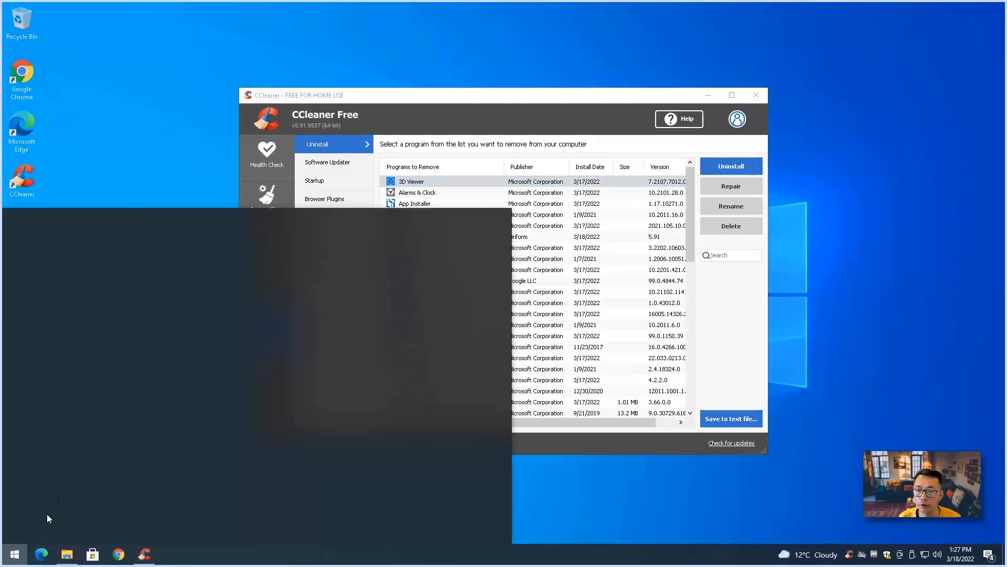
type("stor")
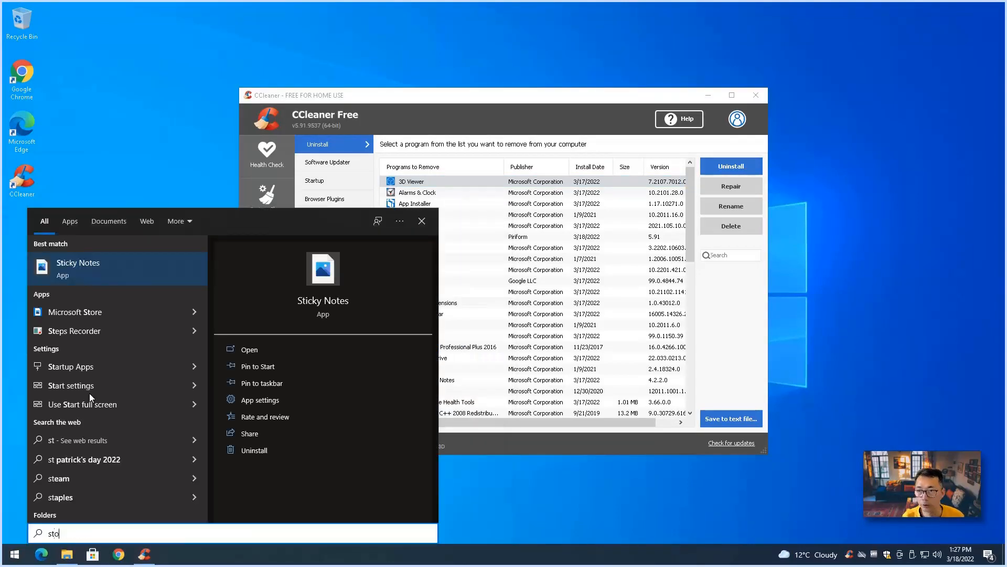
type("age")
key("Return")
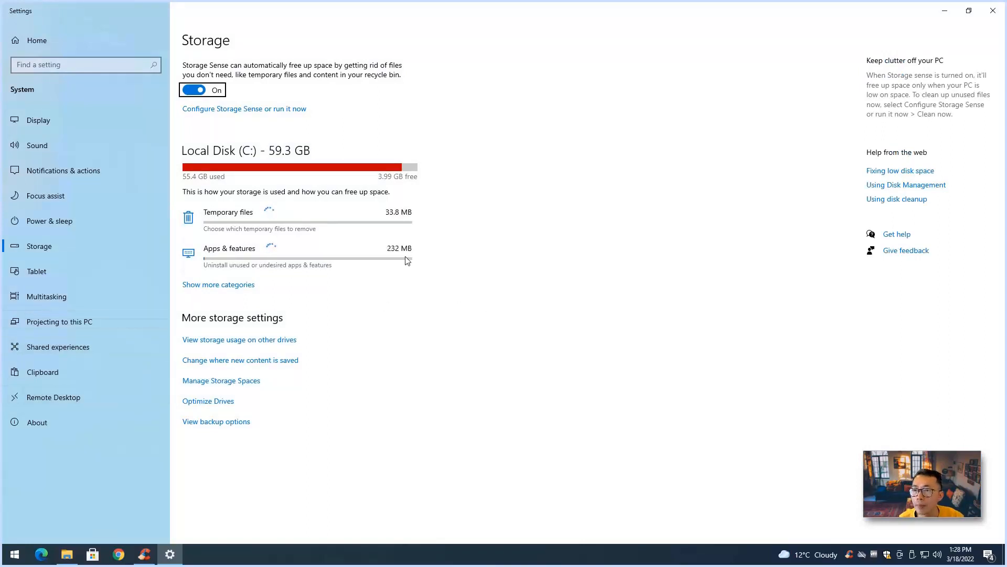
left_click(295, 249)
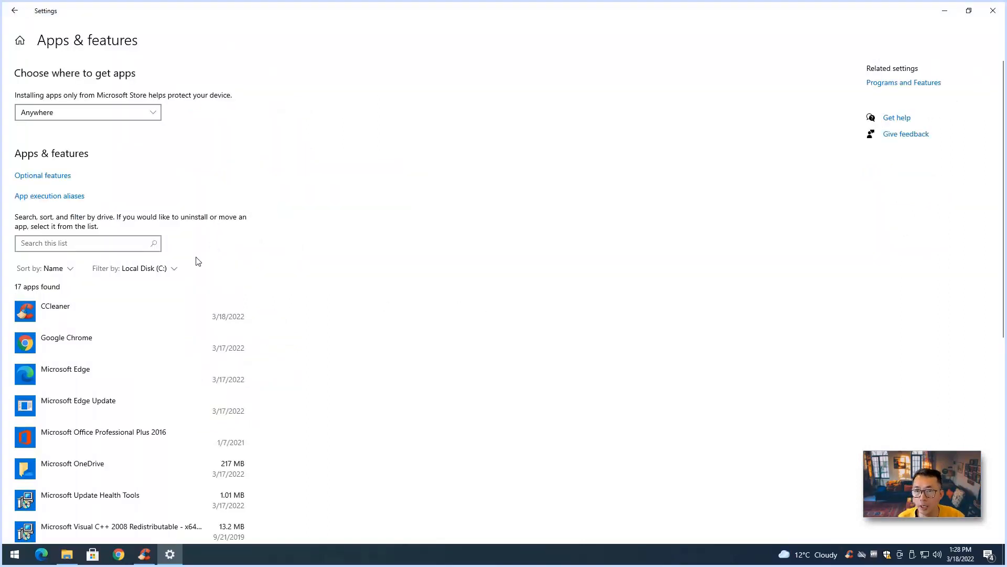
- Arrange Settings and CCleaner side by side, narrow CCleaner's program name column, and compare the two lists of installed programs
left_click_drag(548, 29, 255, 126)
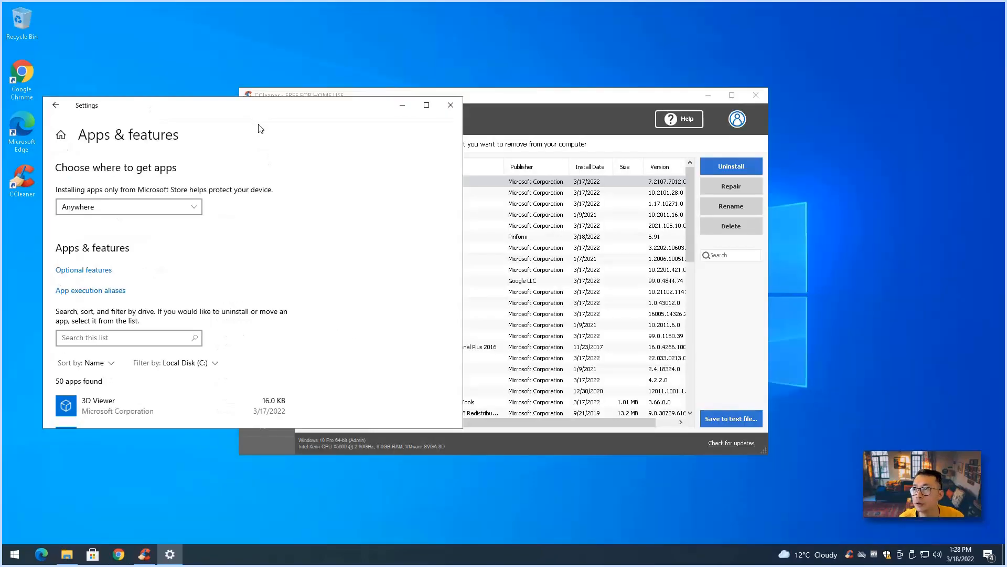
left_click_drag(532, 96, 659, 78)
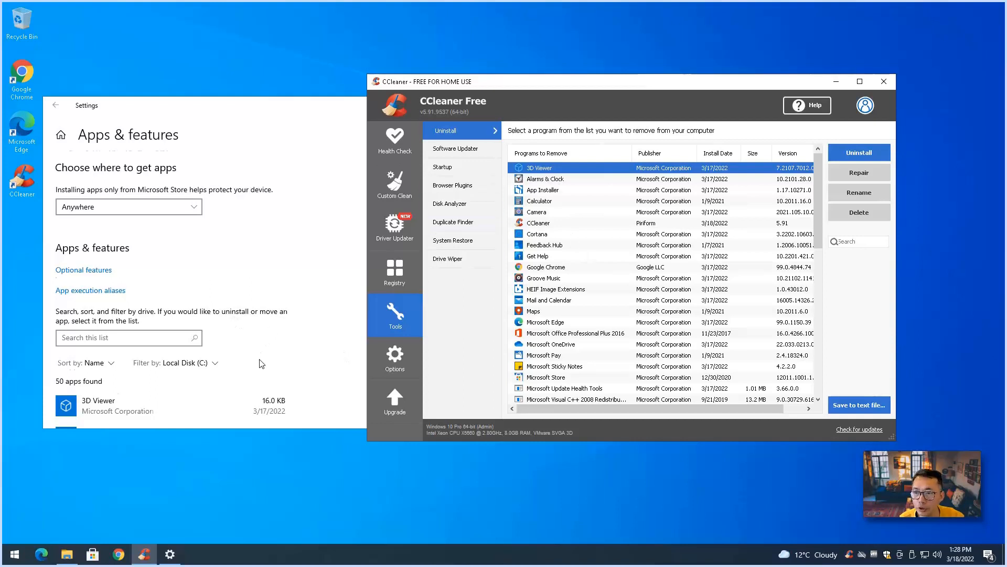
scroll(261, 360, "down", 3)
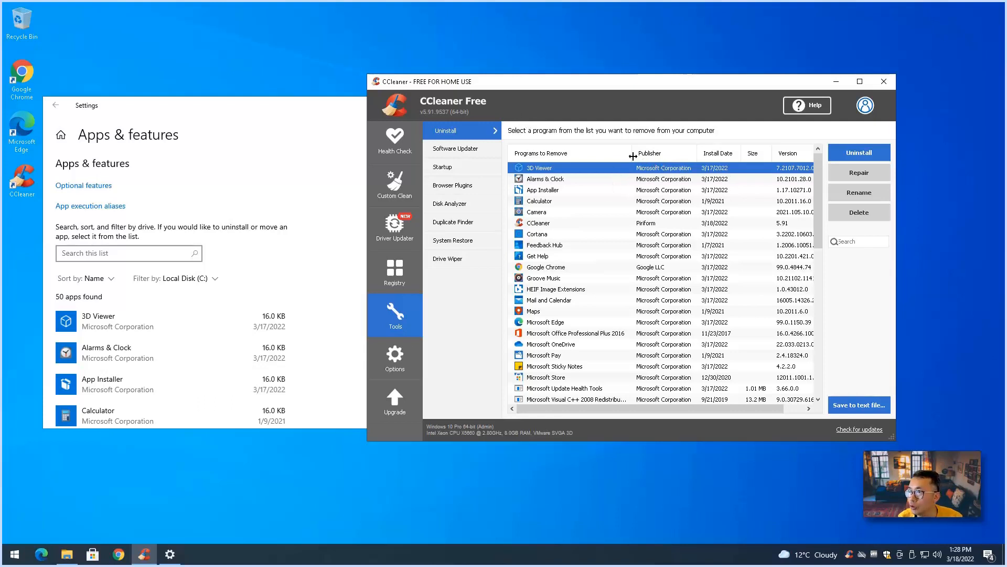
left_click_drag(632, 155, 606, 155)
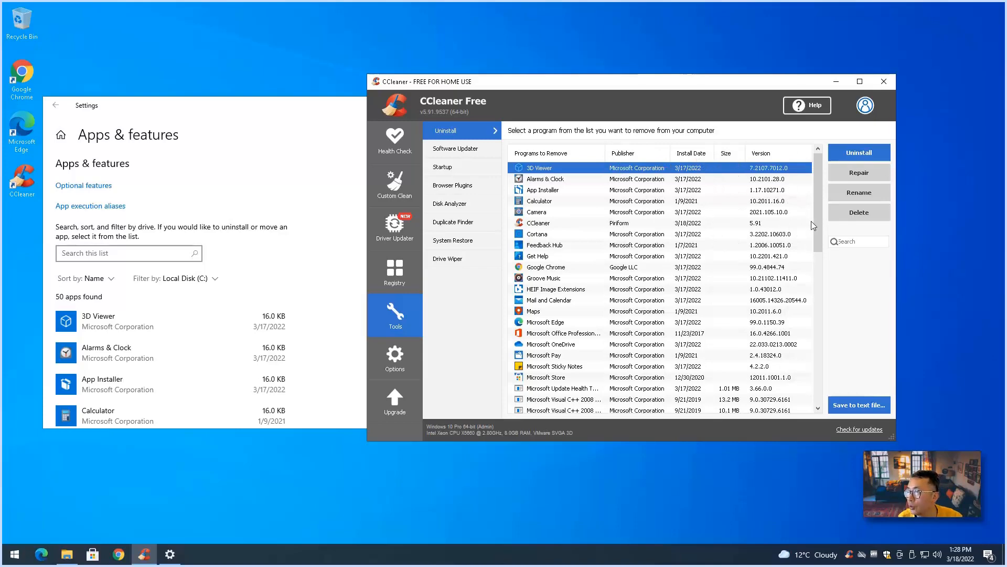
left_click(815, 294)
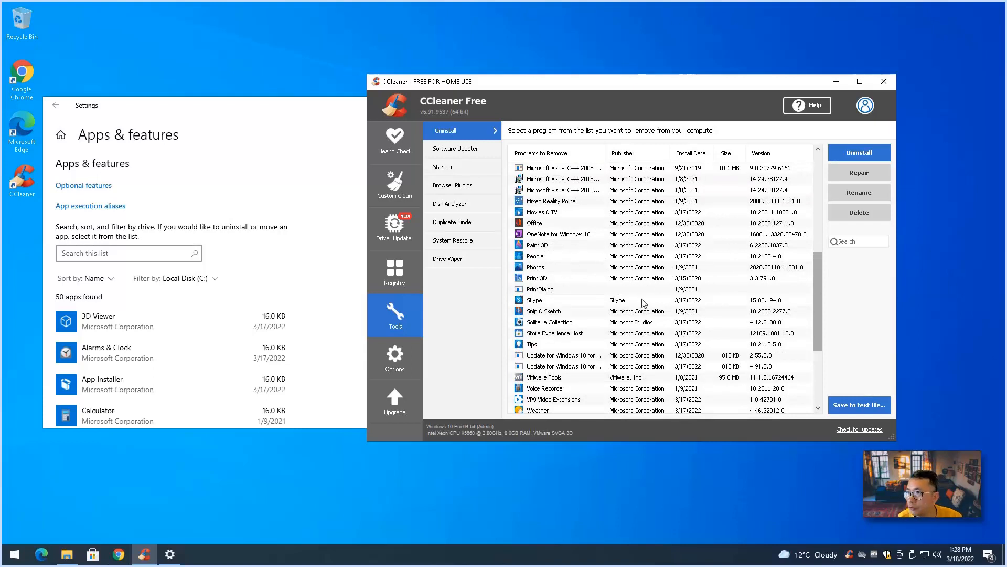
- Look through CCleaner's System Restore, Duplicate Finder, Disk Analyzer and Startup tools
left_click(482, 241)
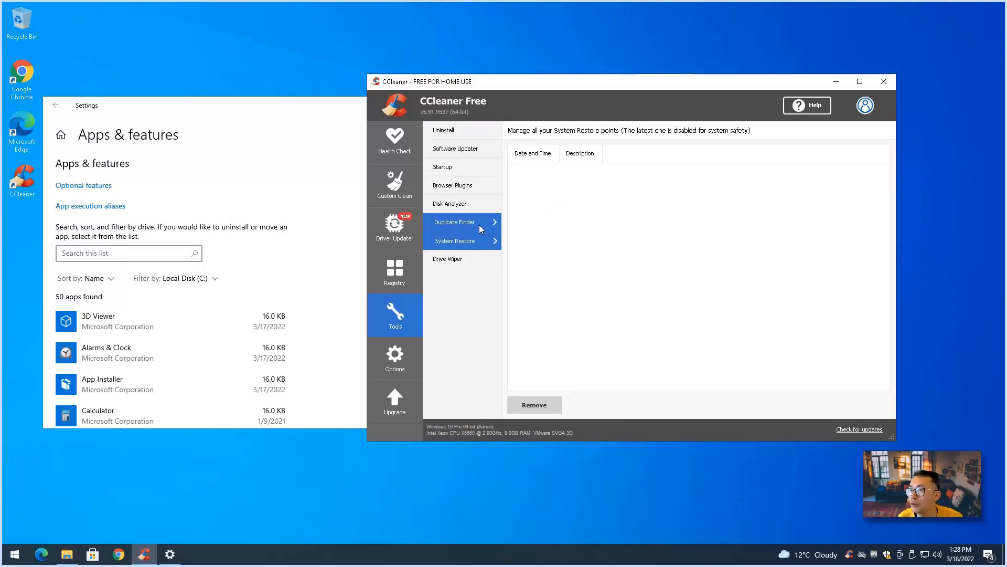
left_click(480, 224)
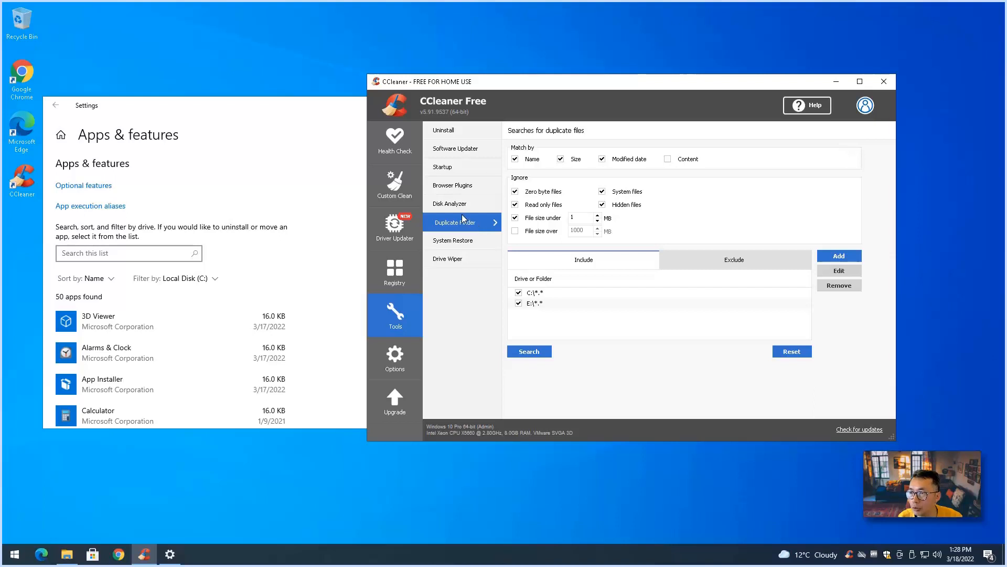
left_click(480, 207)
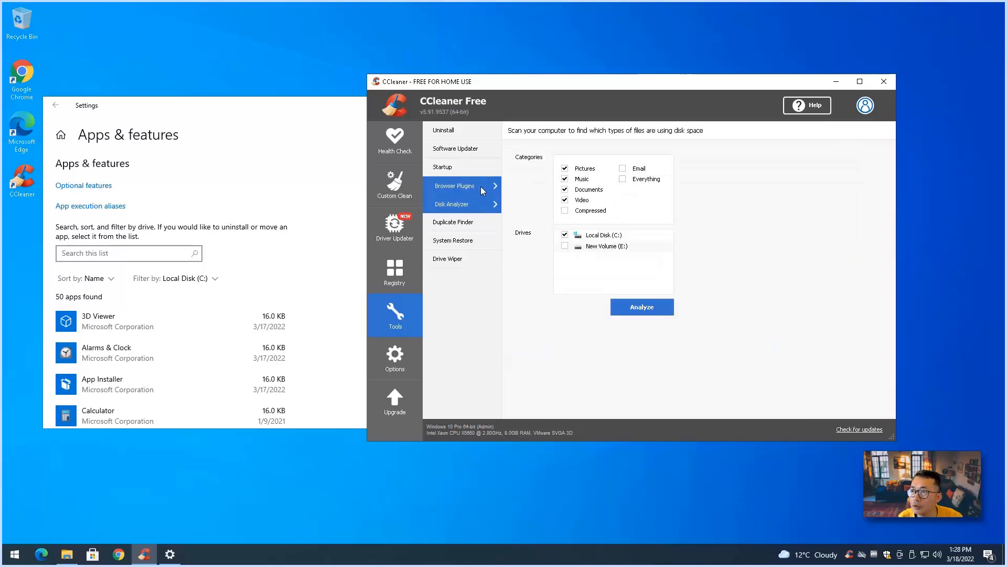
left_click(462, 167)
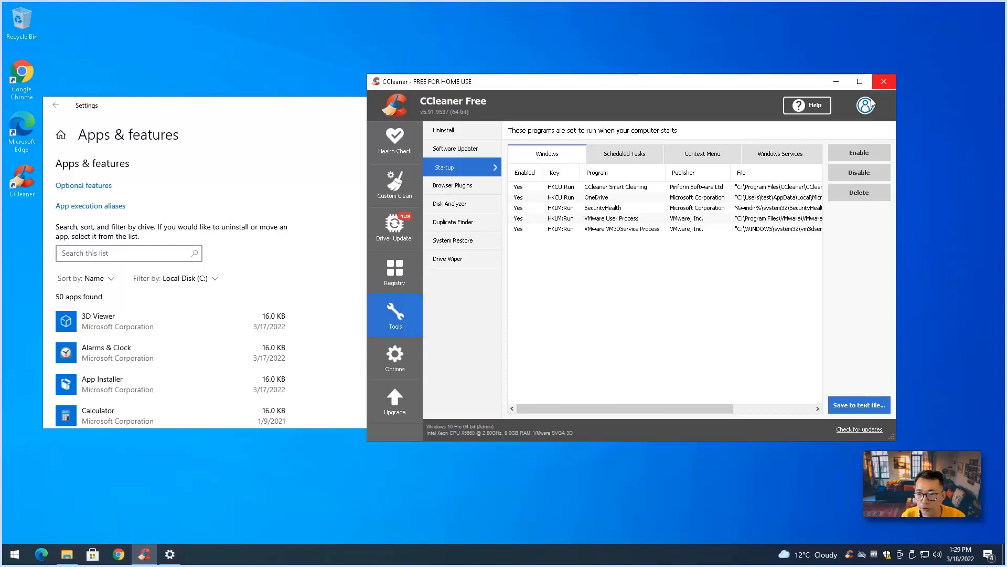
- Switch to Google Chrome, search for "cclearner hacked" and open the groovyPost article about the CCleaner malware in a new tab
left_click(121, 556)
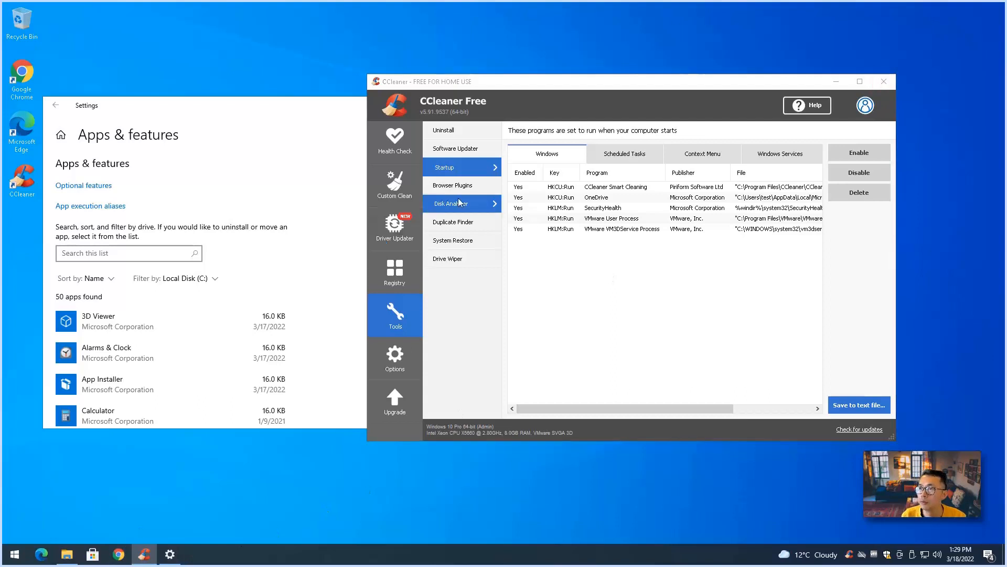
type("cclearner hacked")
key("Return")
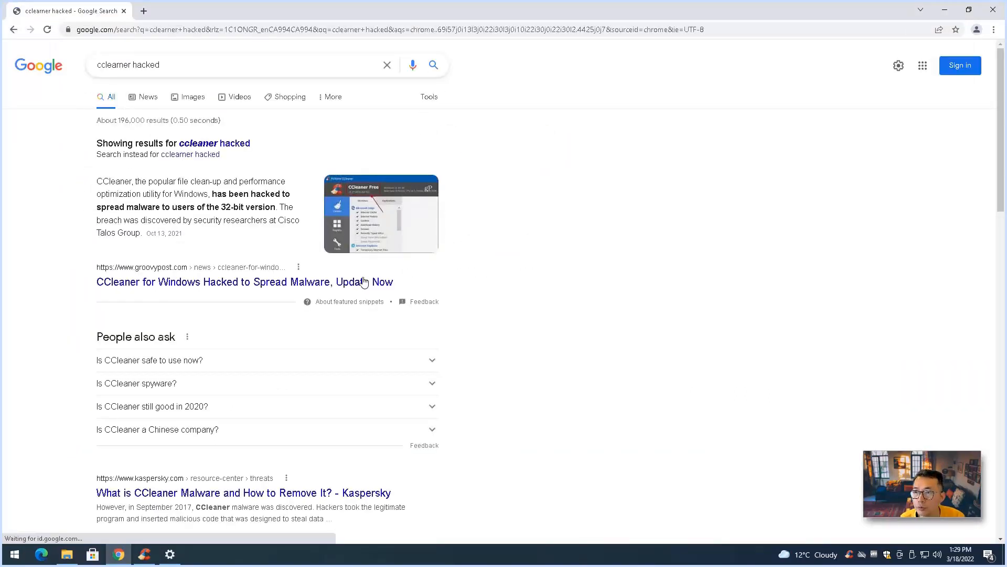
right_click(357, 279)
left_click(377, 286)
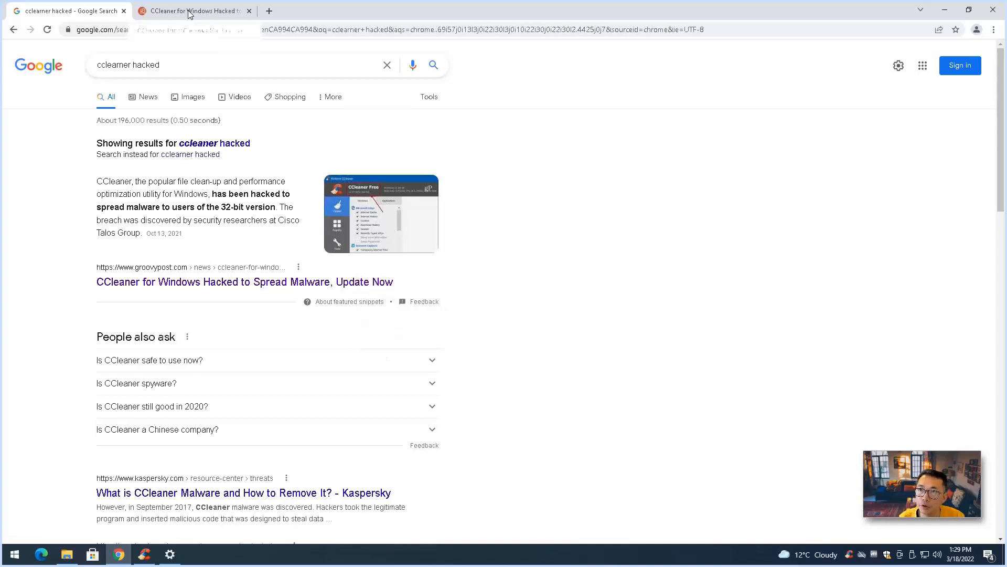
left_click(189, 12)
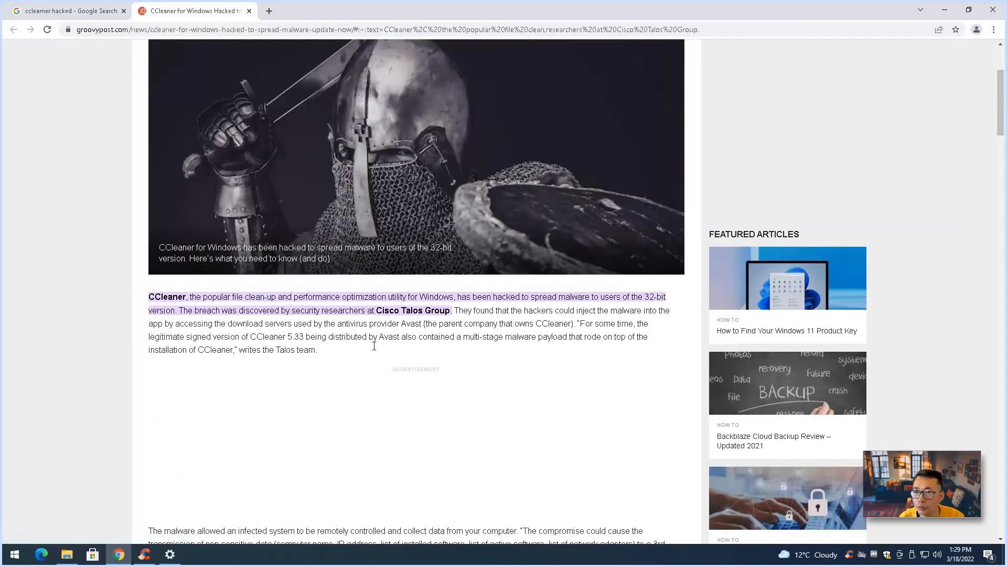
- Read the article's malware details, highlighting version 5.33.6162, the Cloud version number, the malware payload mention and "CCleaner 5.33"
scroll(338, 347, "down", 3)
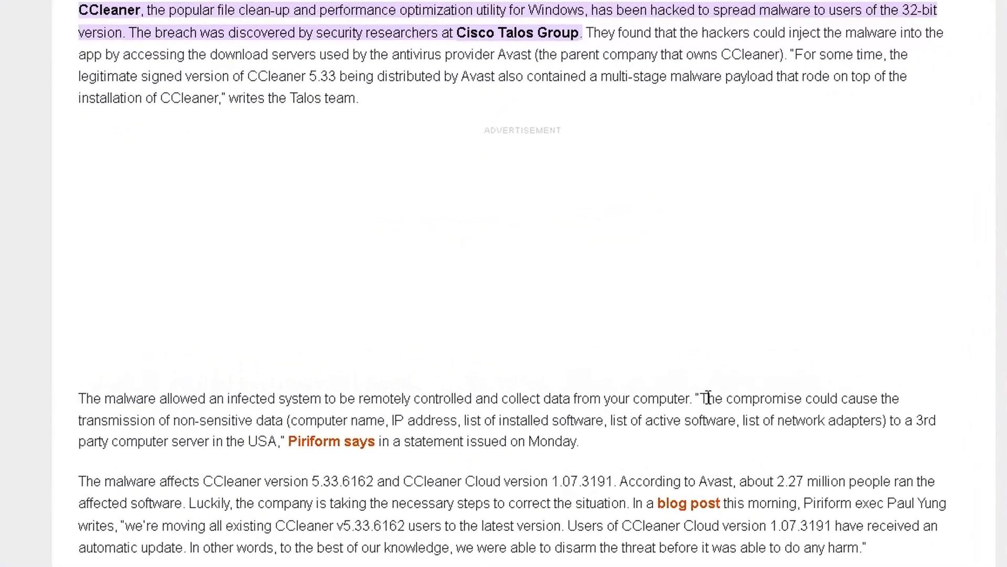
left_click_drag(309, 479, 385, 478)
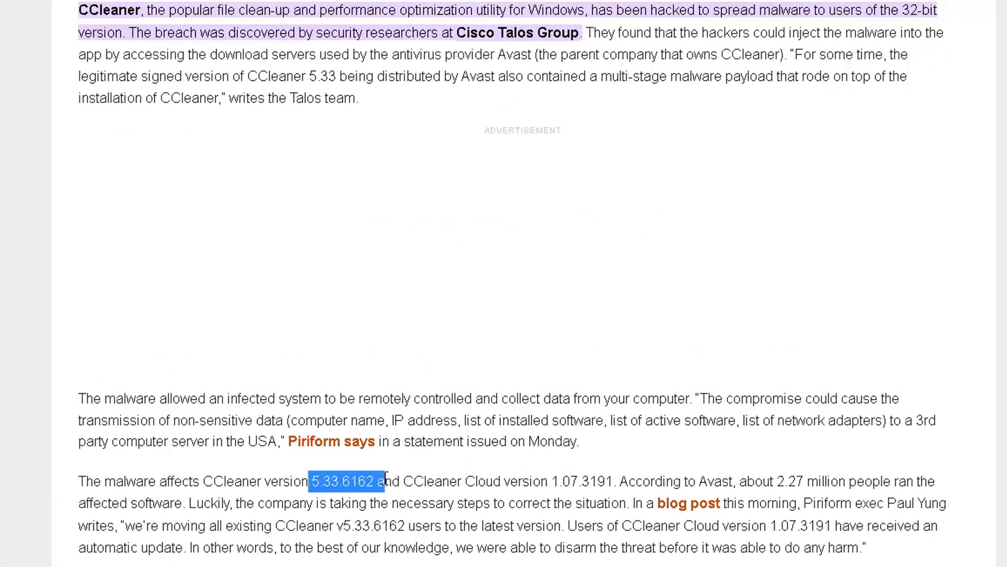
left_click_drag(552, 480, 591, 480)
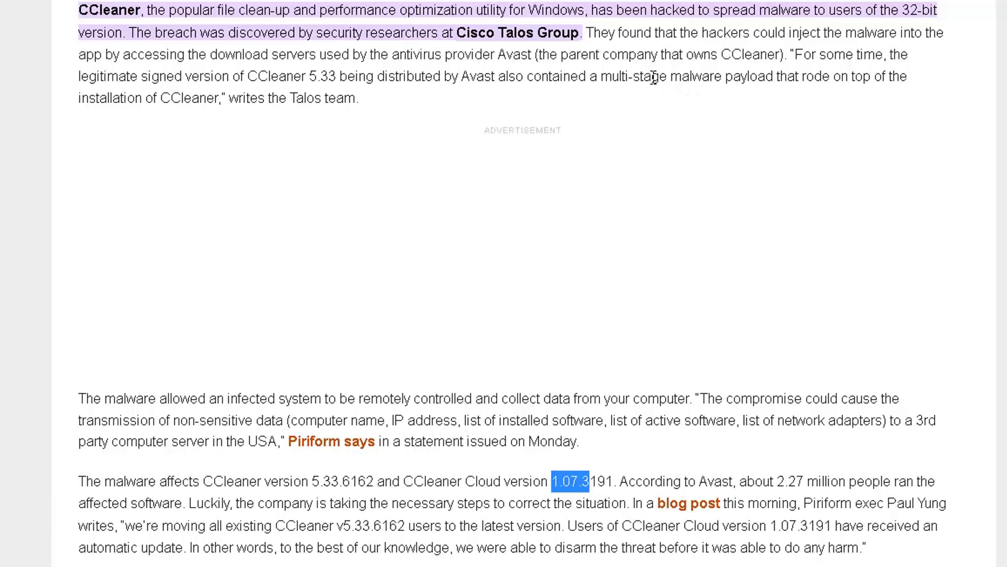
left_click_drag(670, 78, 752, 83)
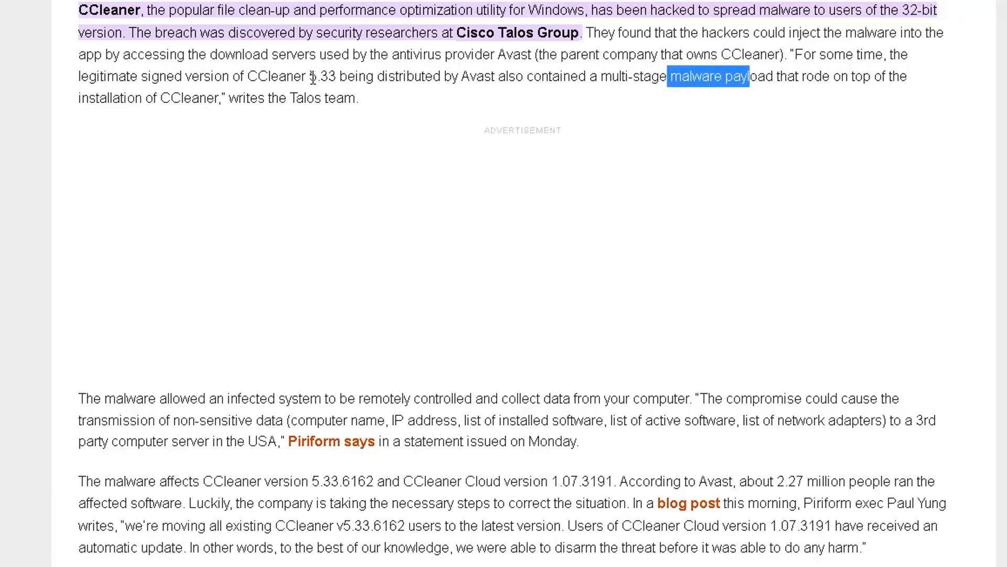
left_click_drag(252, 76, 341, 79)
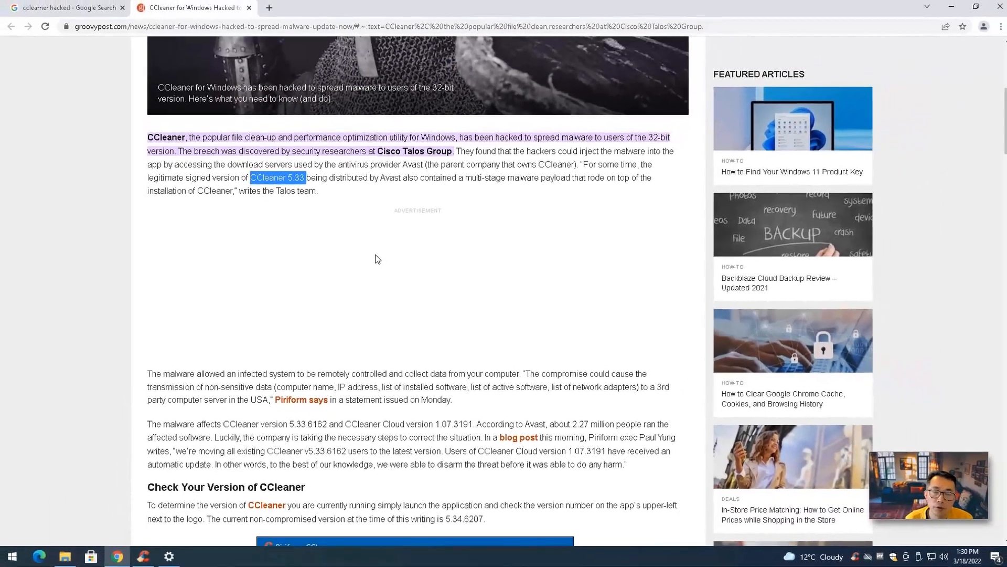
- Search Google for "geek uninstaller" and download the Geek Uninstaller Free ZIP from geekuninstaller.com
left_click(251, 31)
type("ge")
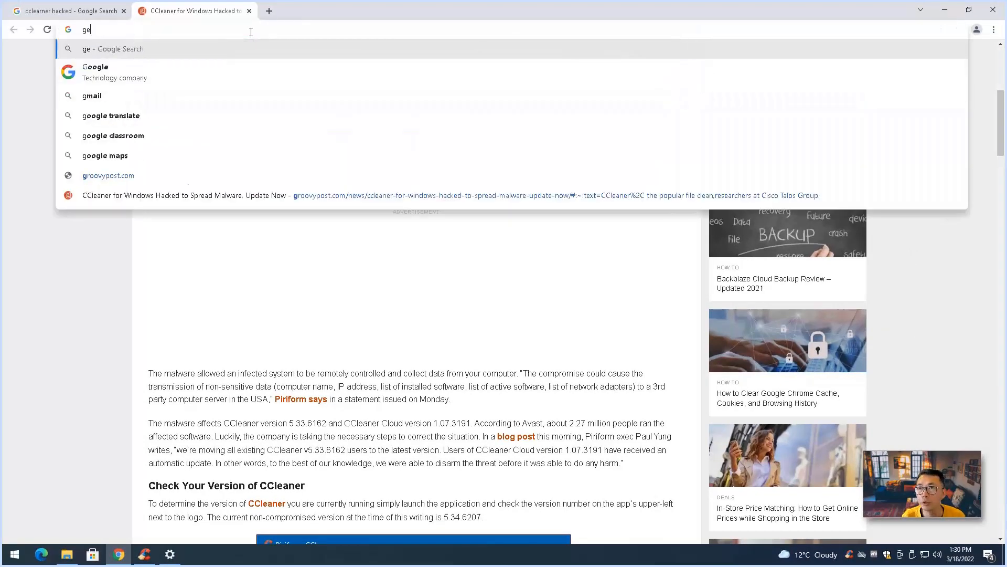
type("ek uninstaller")
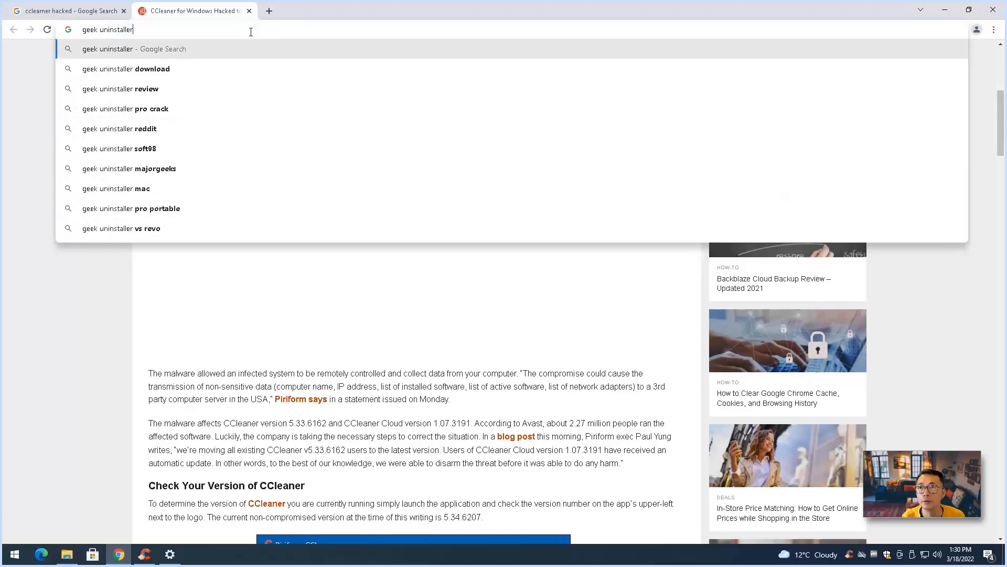
key("Return")
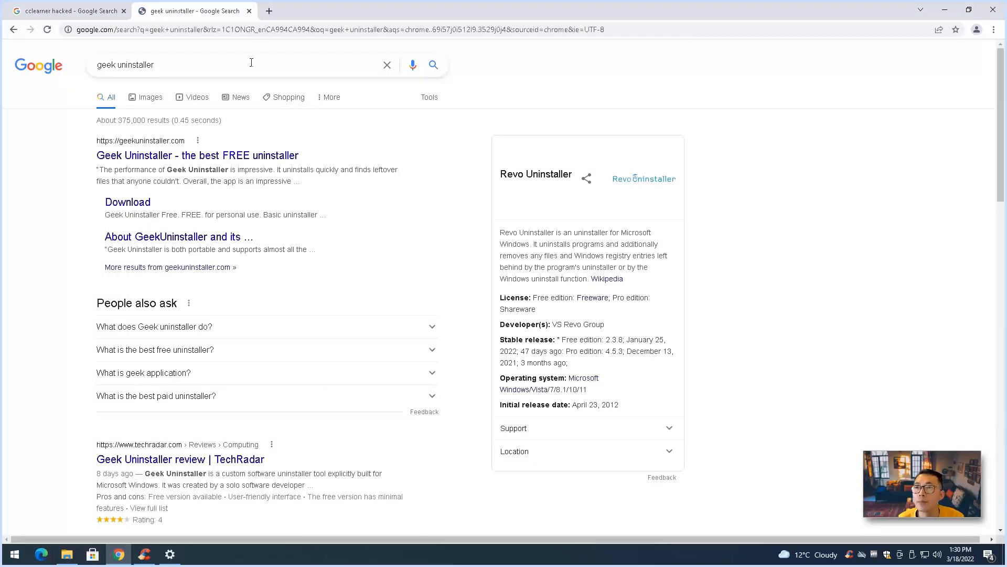
left_click(281, 158)
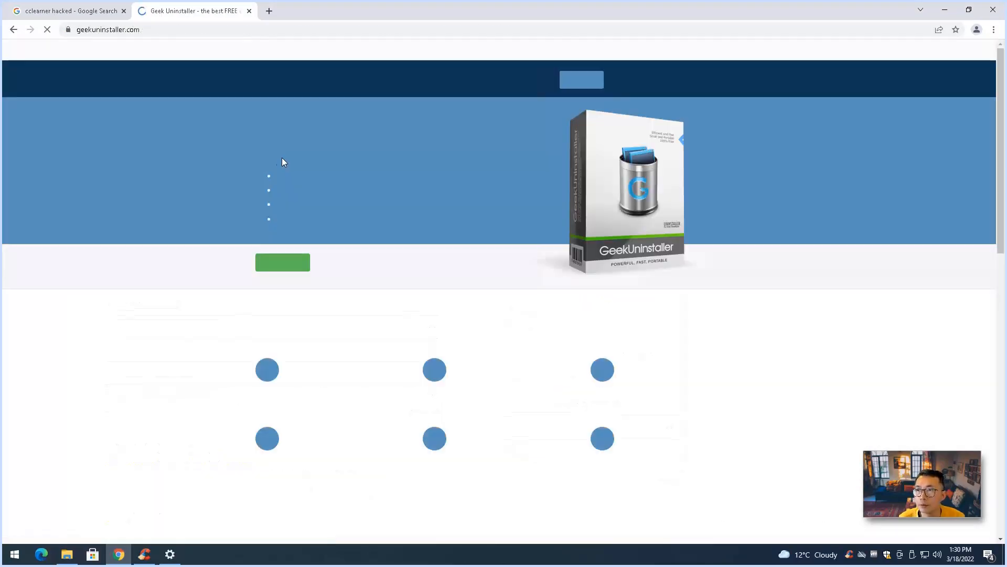
left_click(282, 262)
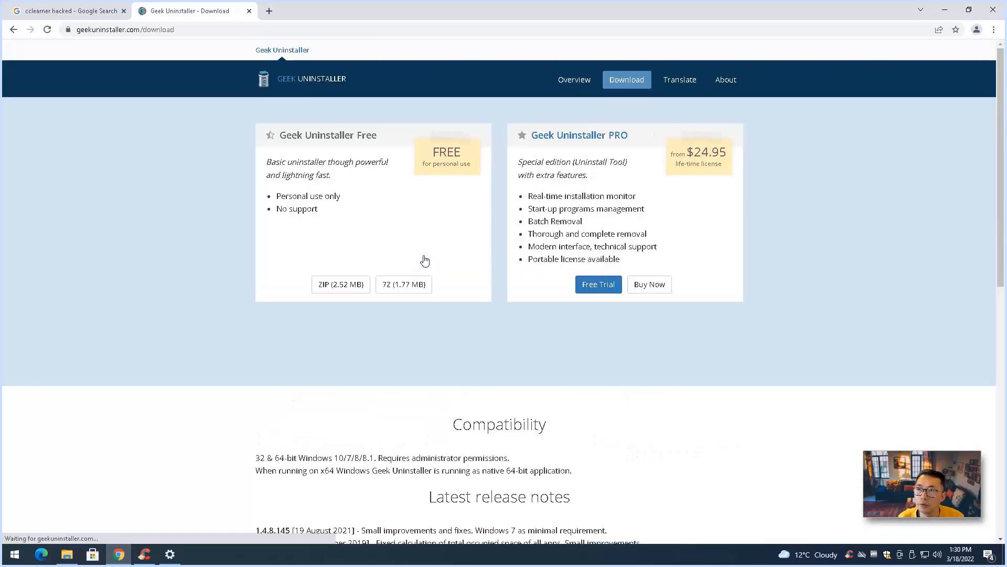
left_click(342, 285)
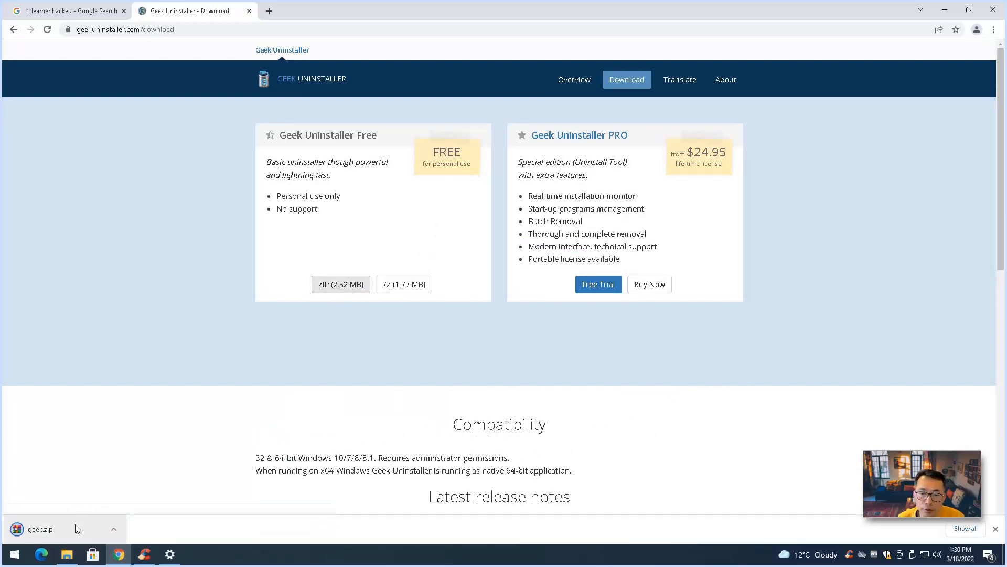
- Open the downloaded geek.zip and run geek.exe, allowing it to make changes to the device
left_click(67, 528)
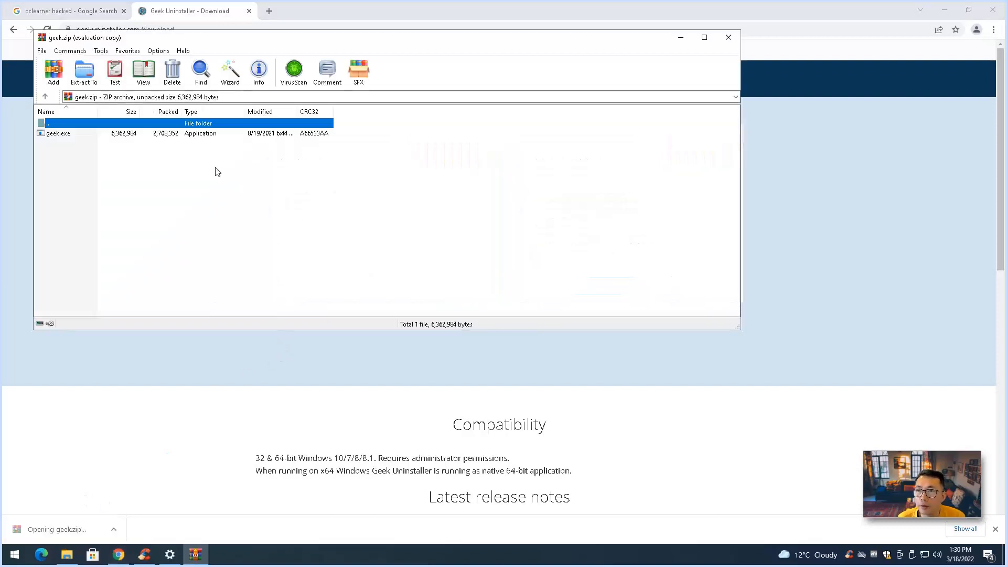
left_click(64, 134)
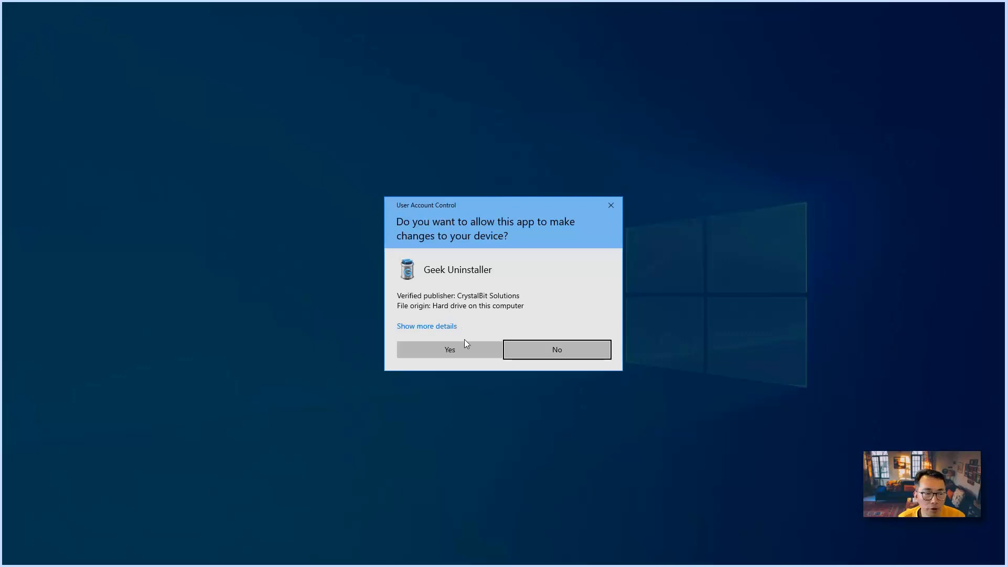
left_click(458, 350)
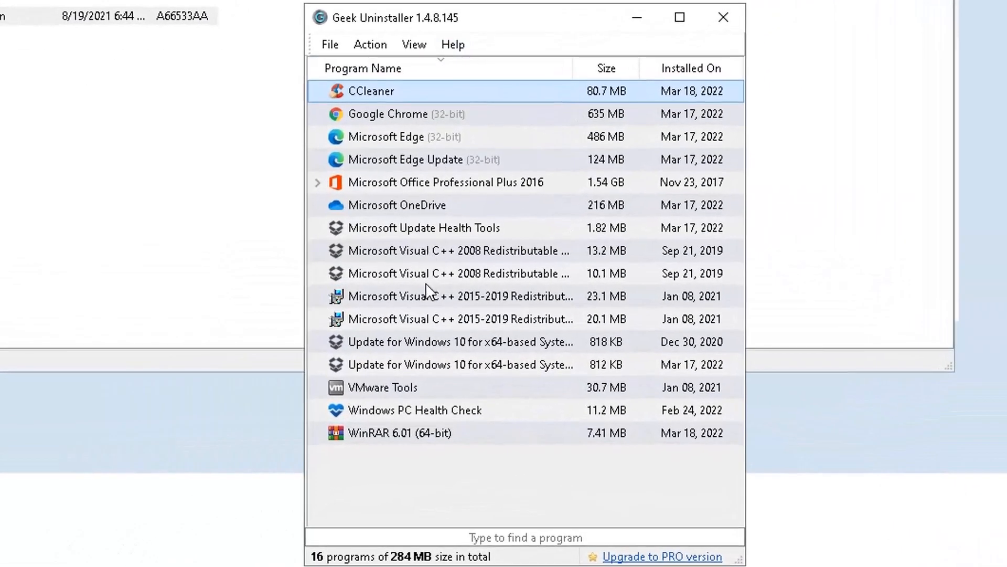
- View CCleaner's installation folder from the Geek Uninstaller program list, and return to the list
right_click(385, 95)
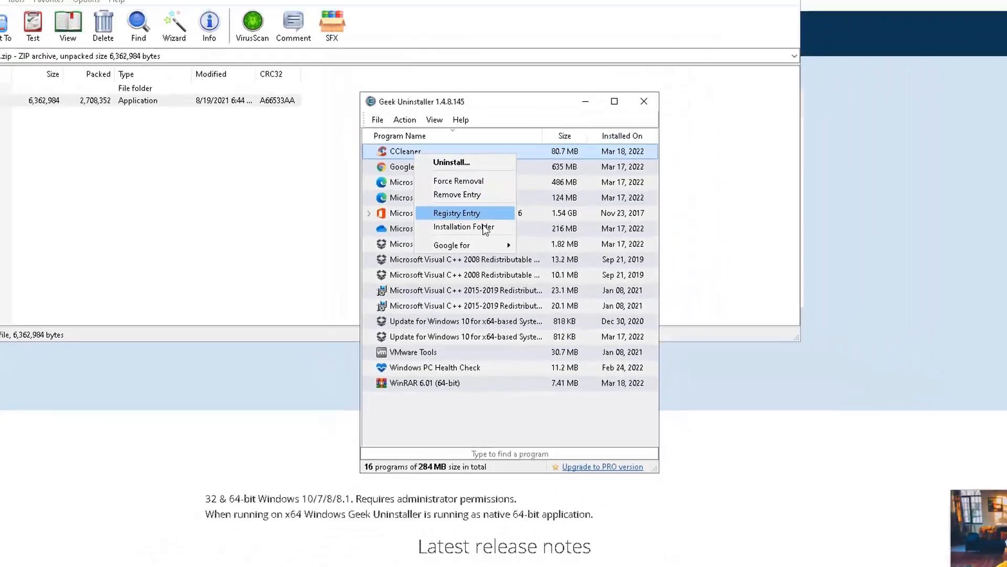
left_click(487, 204)
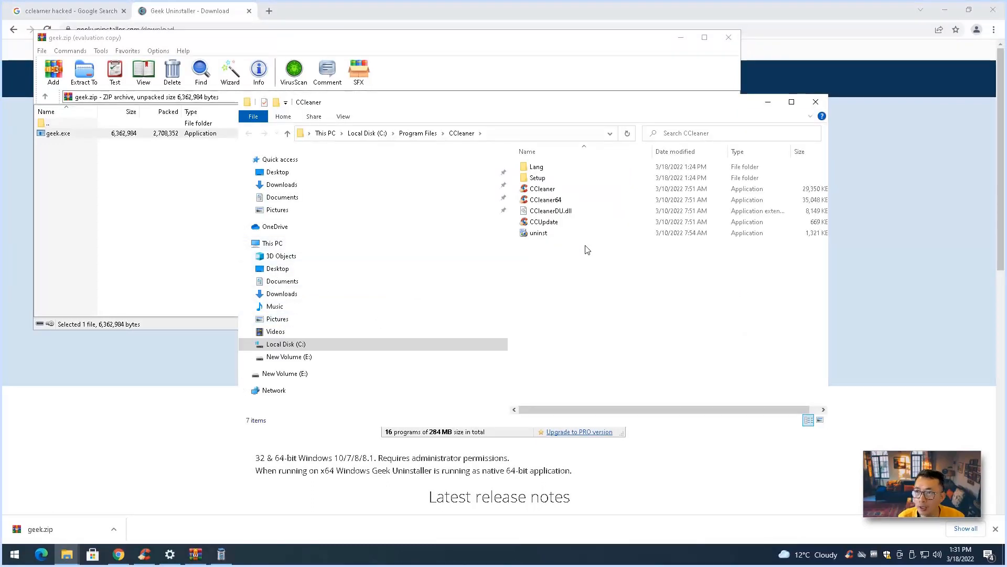
left_click(816, 102)
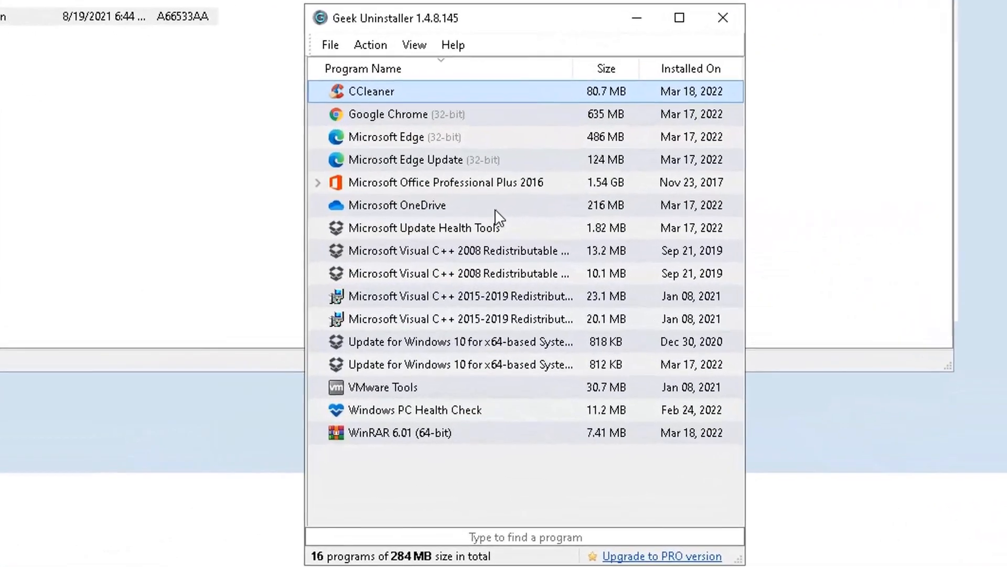
left_click(402, 93)
- Switch the program list to Windows Store Apps, and enlarge and reposition the window with a narrower Program Name column
mouse_move(415, 46)
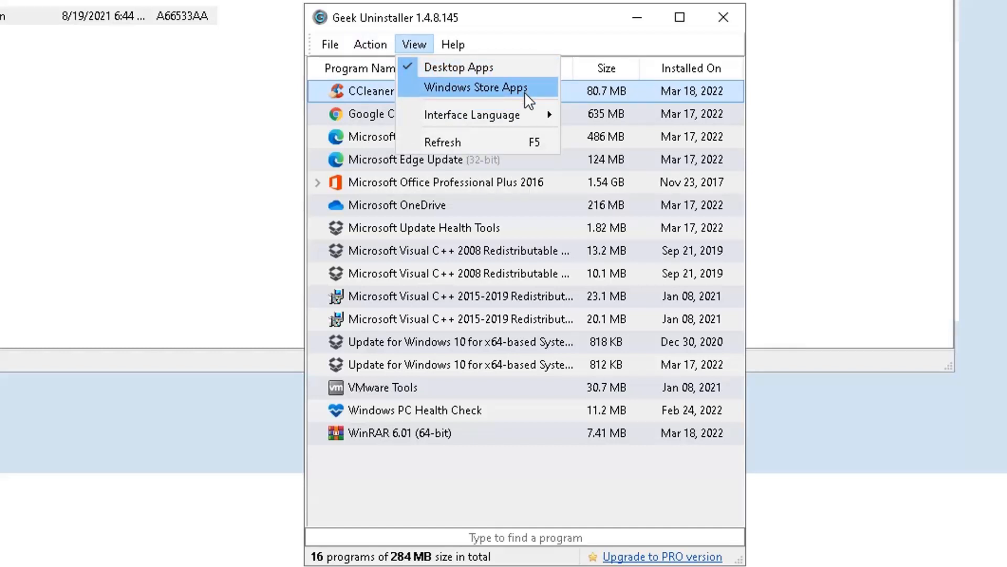
left_click(526, 97)
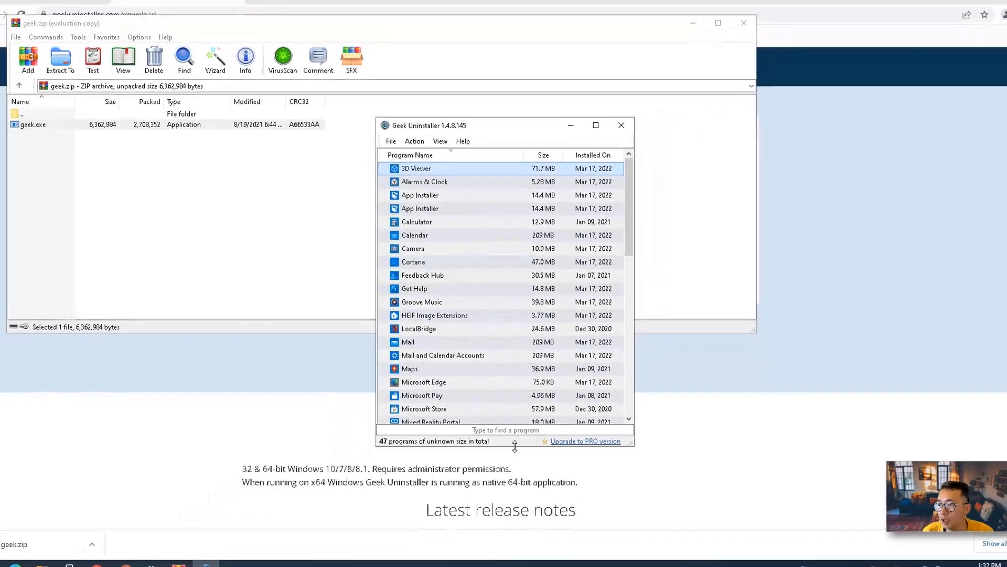
left_click_drag(514, 446, 514, 557)
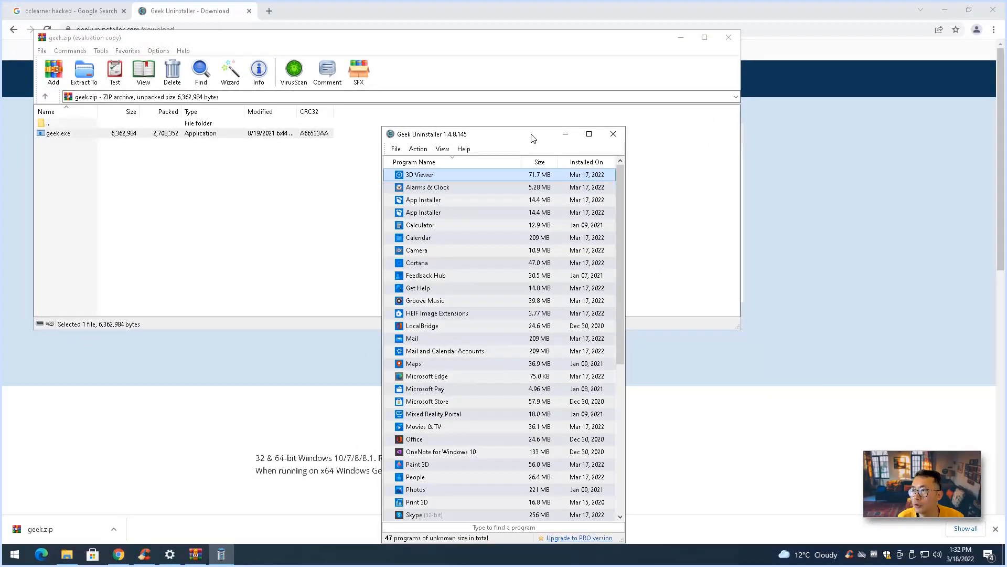
left_click_drag(533, 138, 514, 89)
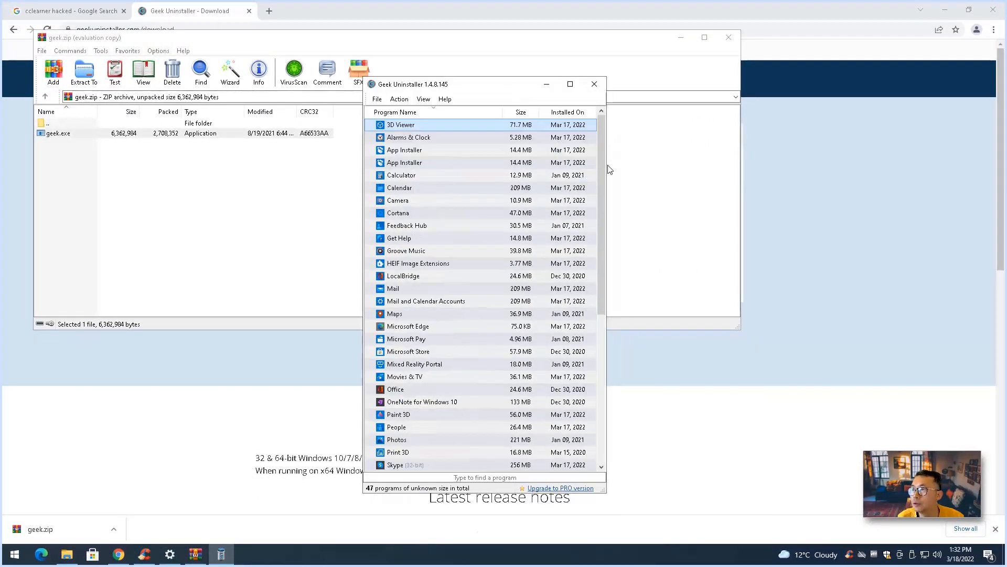
left_click_drag(607, 169, 760, 171)
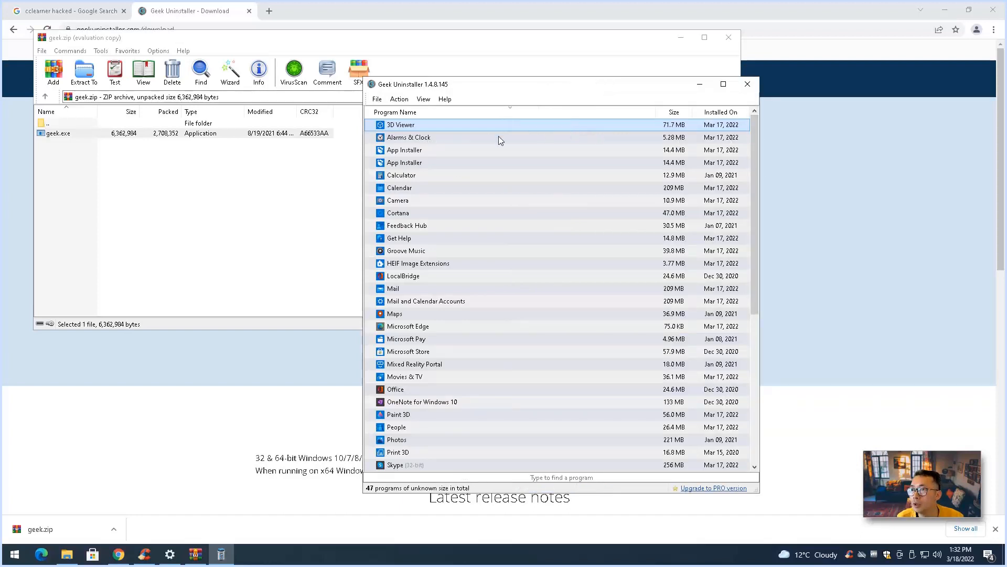
double_click(656, 112)
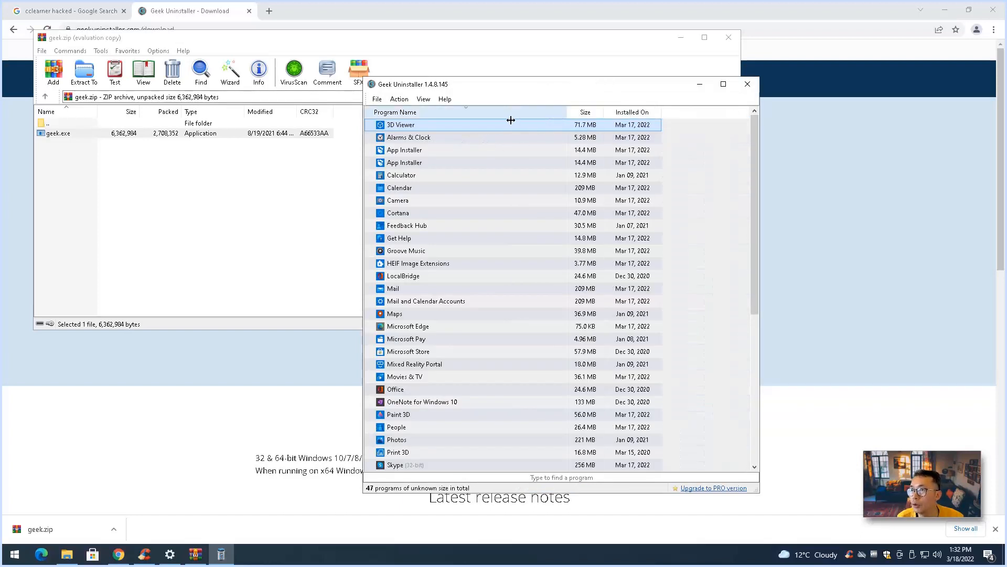
- Inspect 3D Viewer's installation folder and its 3DViewer application file, and return to look further through the Windows Store apps
right_click(499, 122)
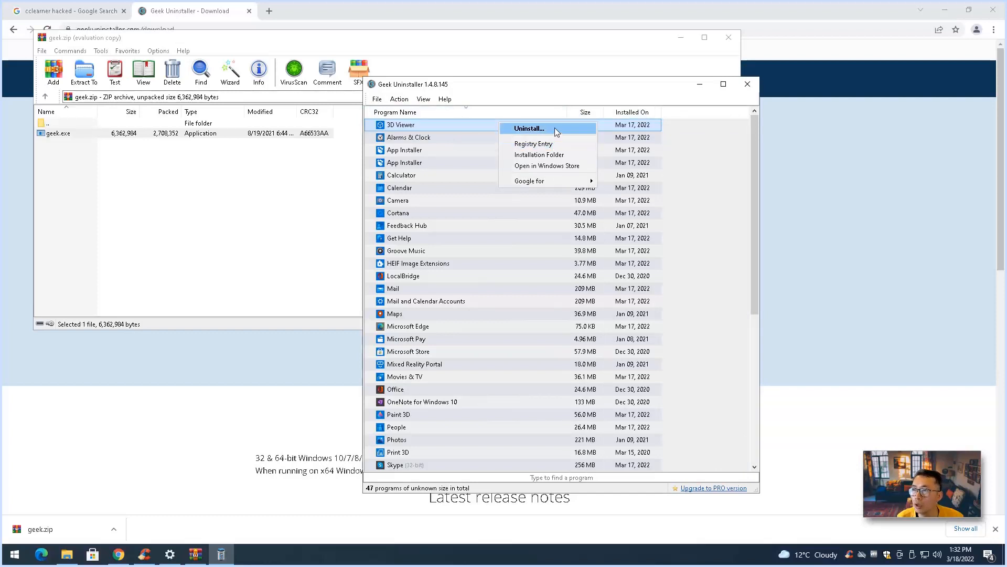
left_click(462, 158)
left_click(466, 128)
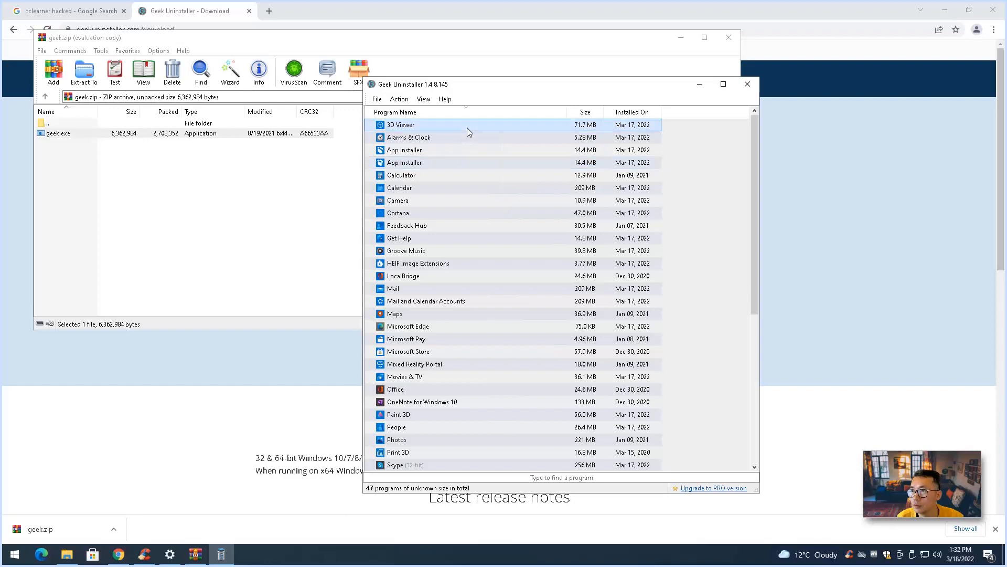
right_click(467, 127)
left_click(510, 162)
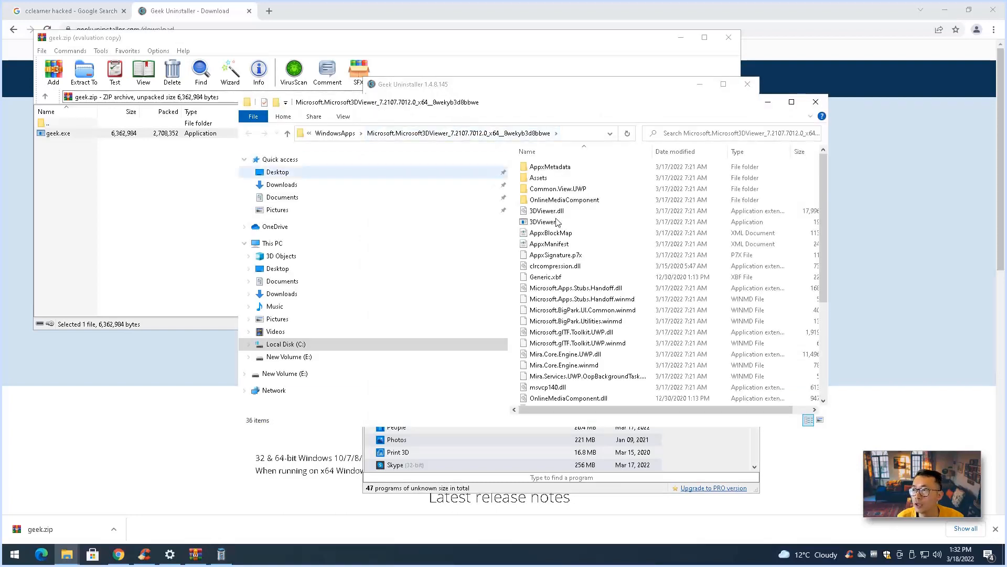
left_click(621, 226)
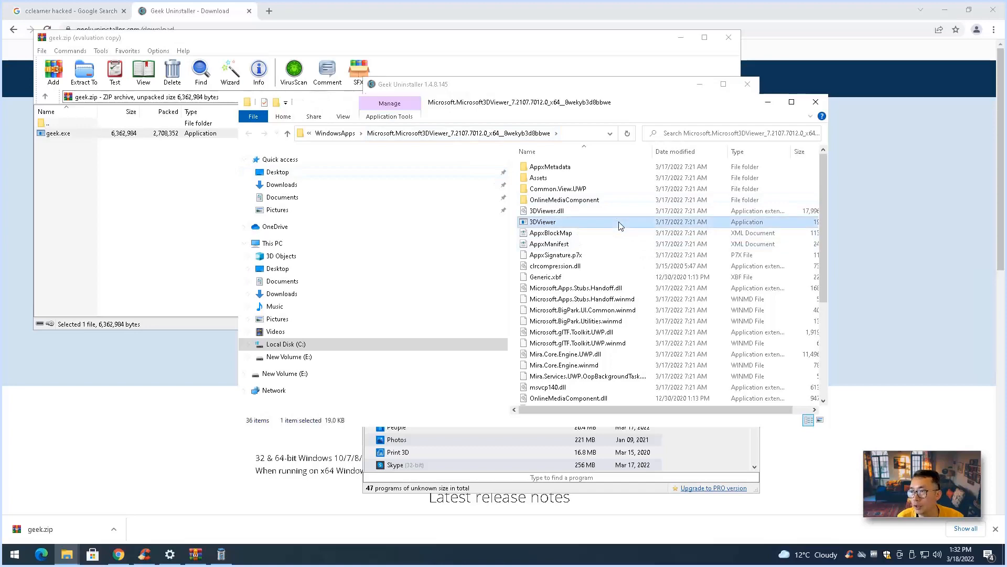
left_click(767, 102)
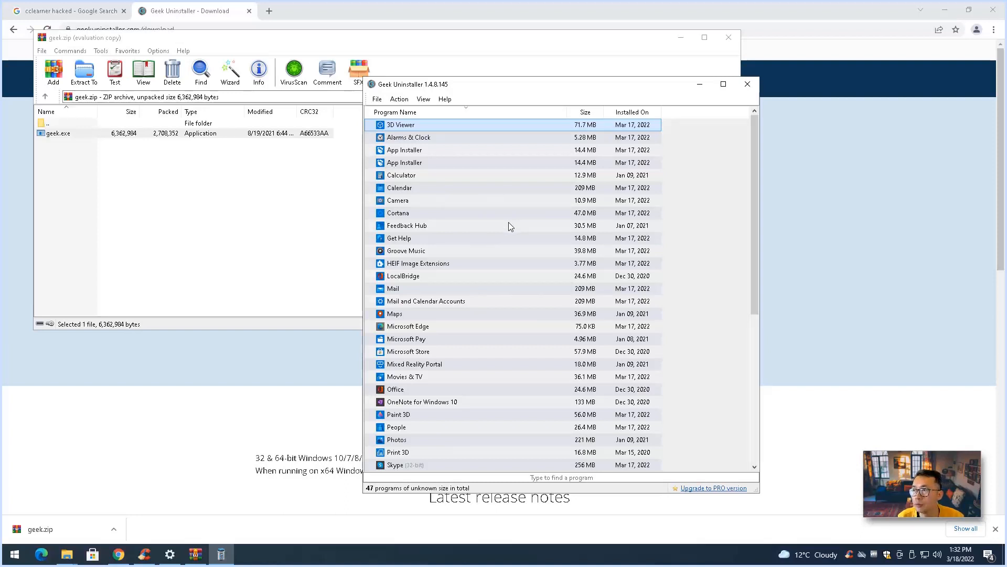
scroll(508, 222, "down", 2)
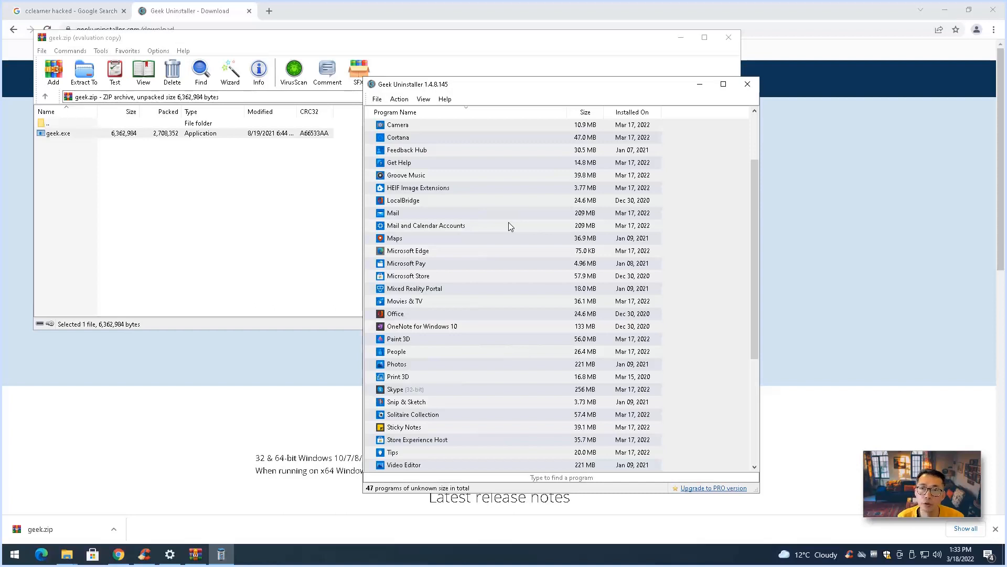